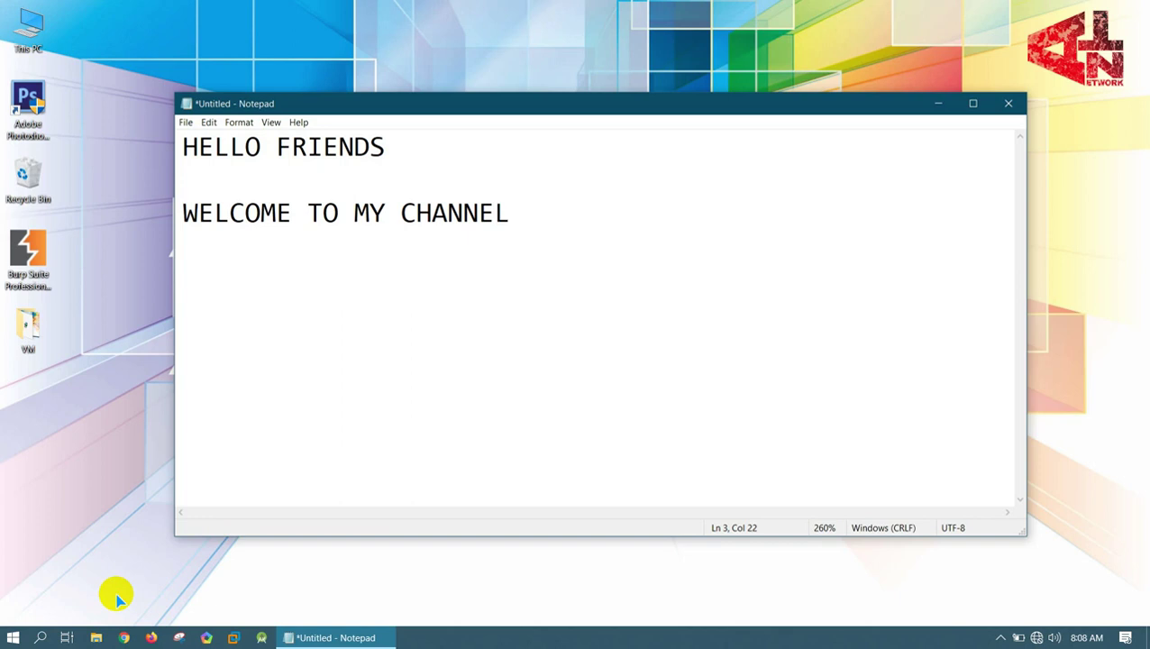
# Step: Add the lines "TODAY WE ARE GOING TO ENABLE FILE SHARING BETWEEN", "HOST & VIRTUAL PC(GUEST)" and "FOLLOW THE STEPS.............." below the welcome line
pyautogui.write('TODAY WE A')
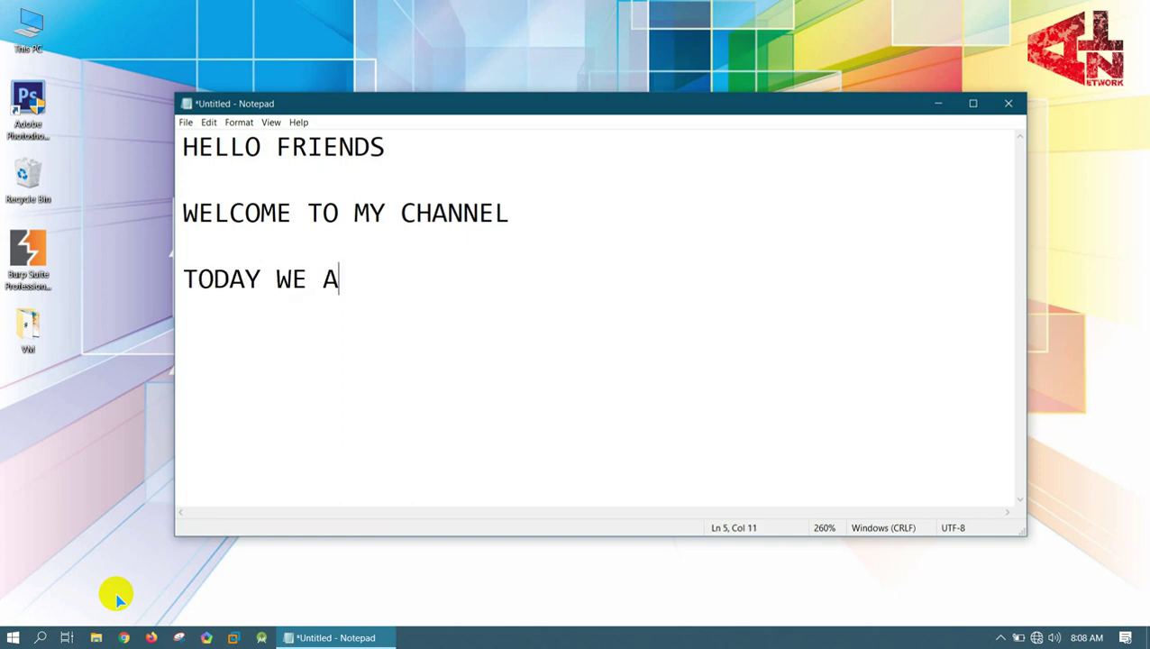
pyautogui.write('RE GOING TO ')
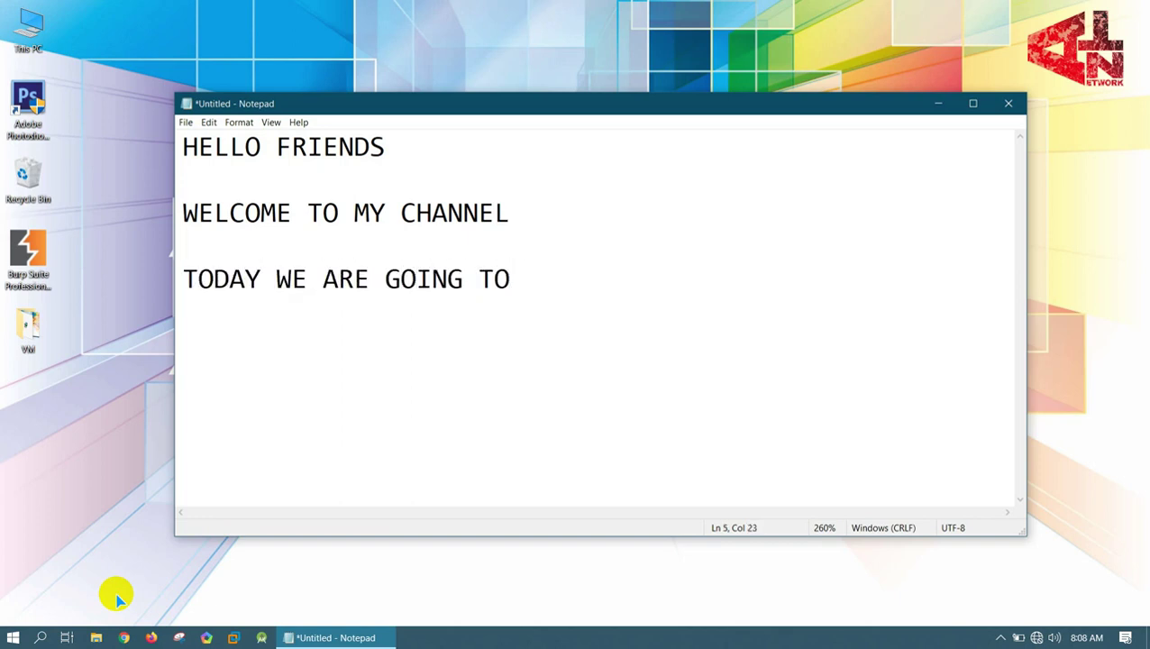
pyautogui.write('ENABLE FILE SH')
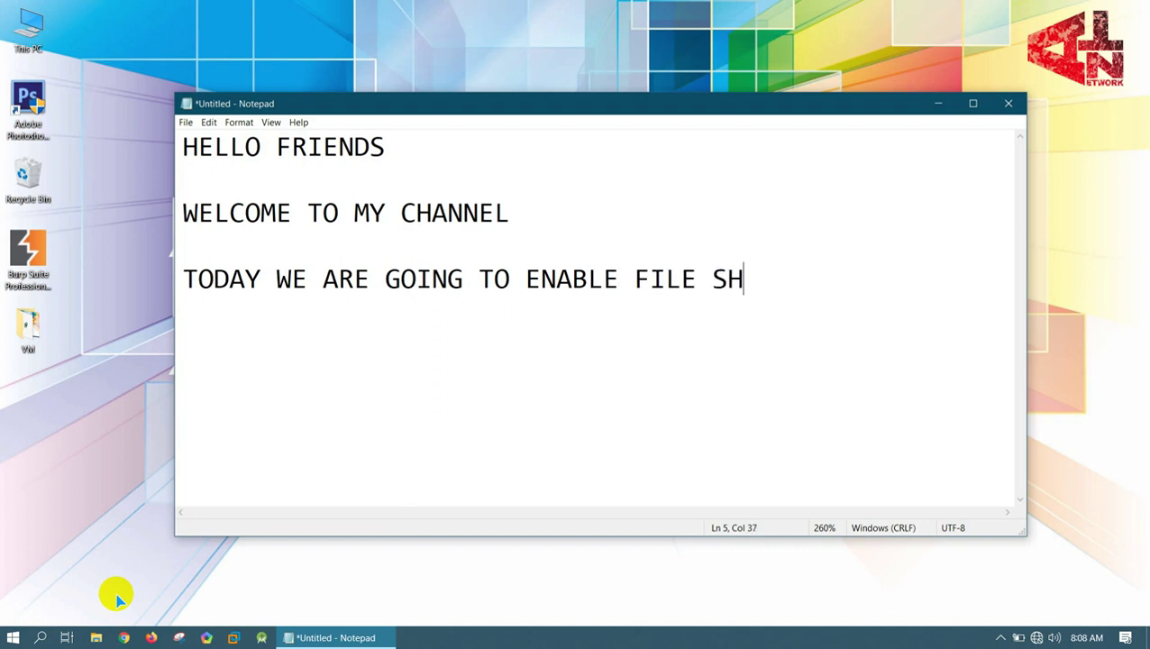
pyautogui.write('ARING BETWEEN ')
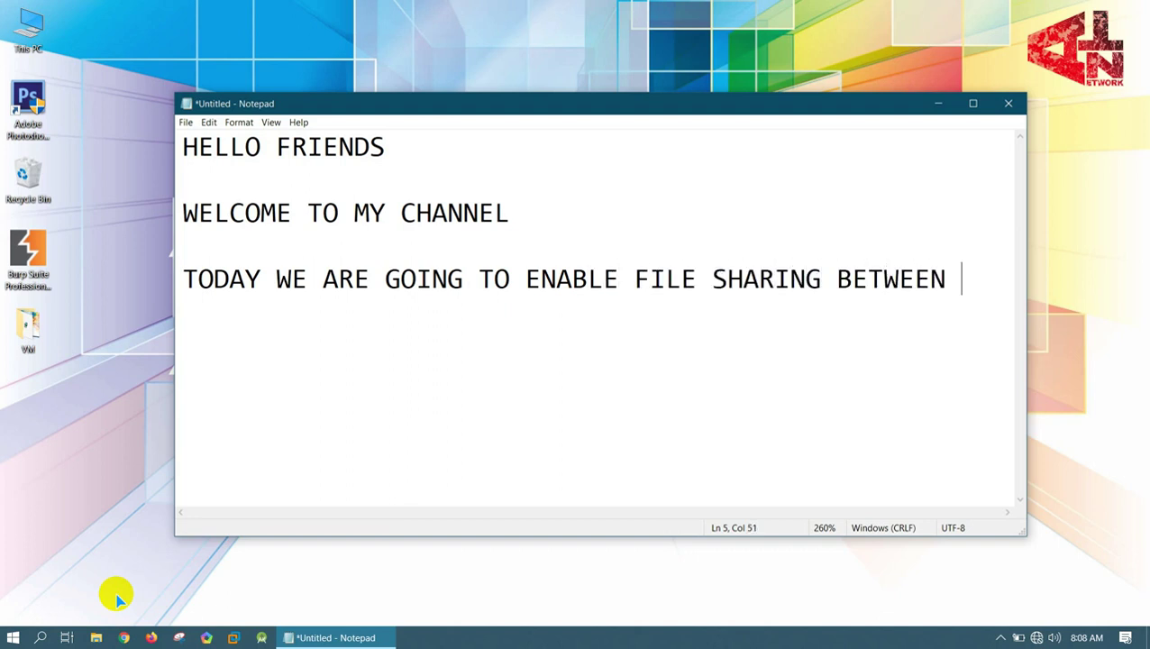
pyautogui.write('HOST')
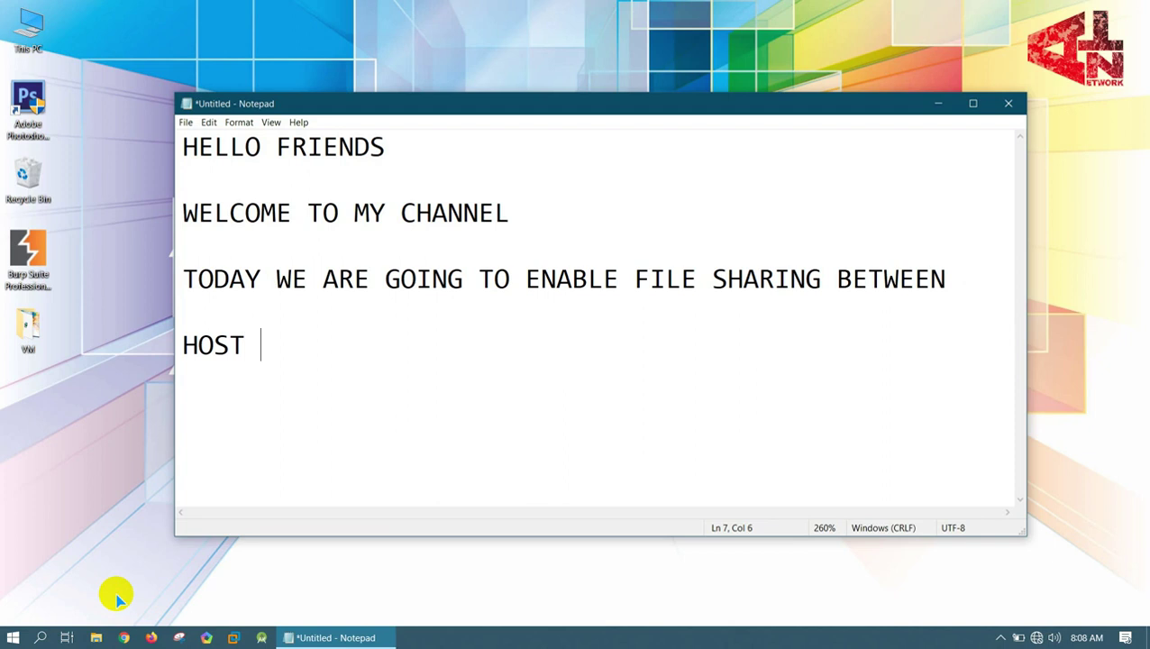
pyautogui.write(' & VIRTUAL PC(GUEST')
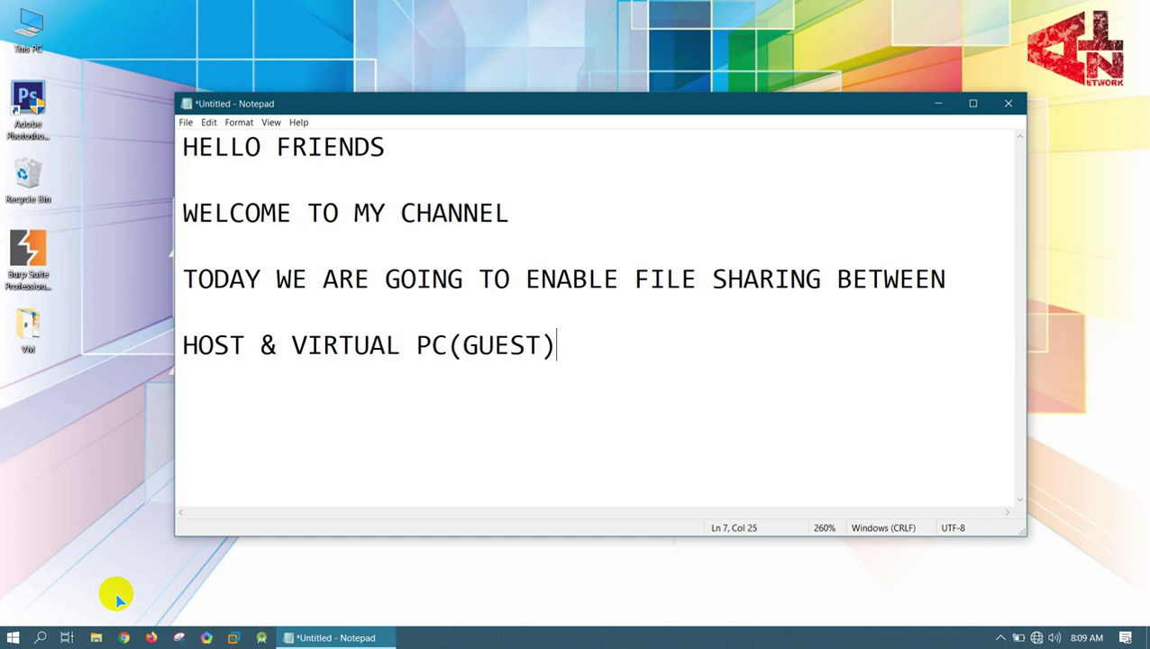
pyautogui.write('FOLLOW THE STEPS..............')
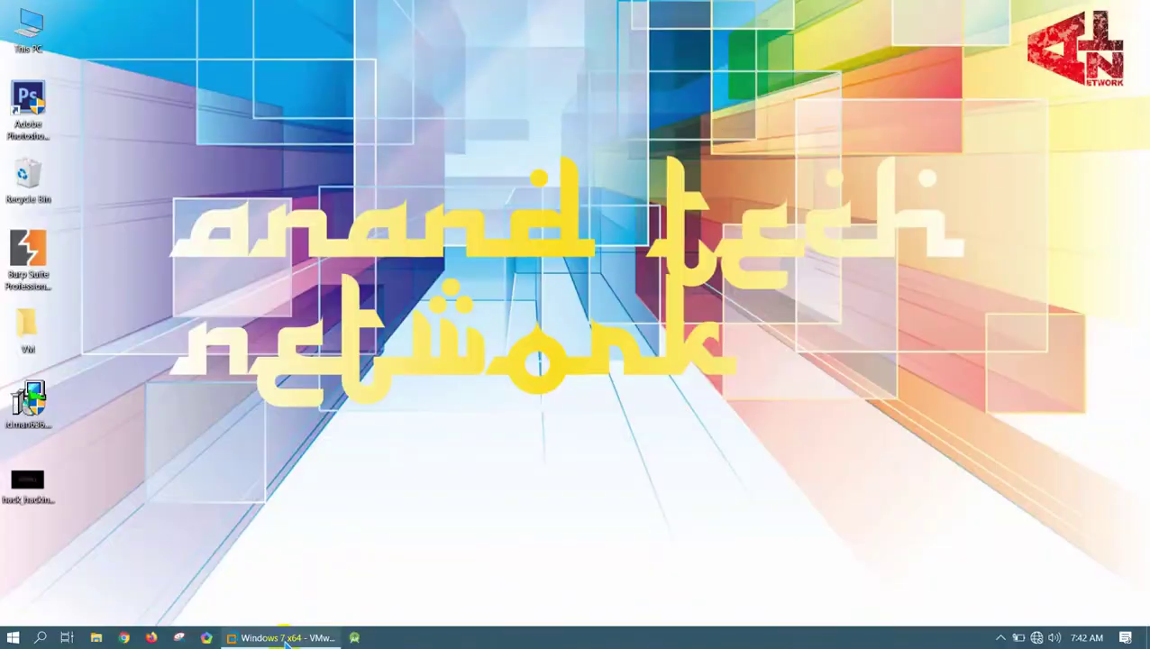
# Step: Switch to the Windows 7 x64 virtual machine in VMware Workstation and refresh its desktop
pyautogui.moveTo(286, 640)
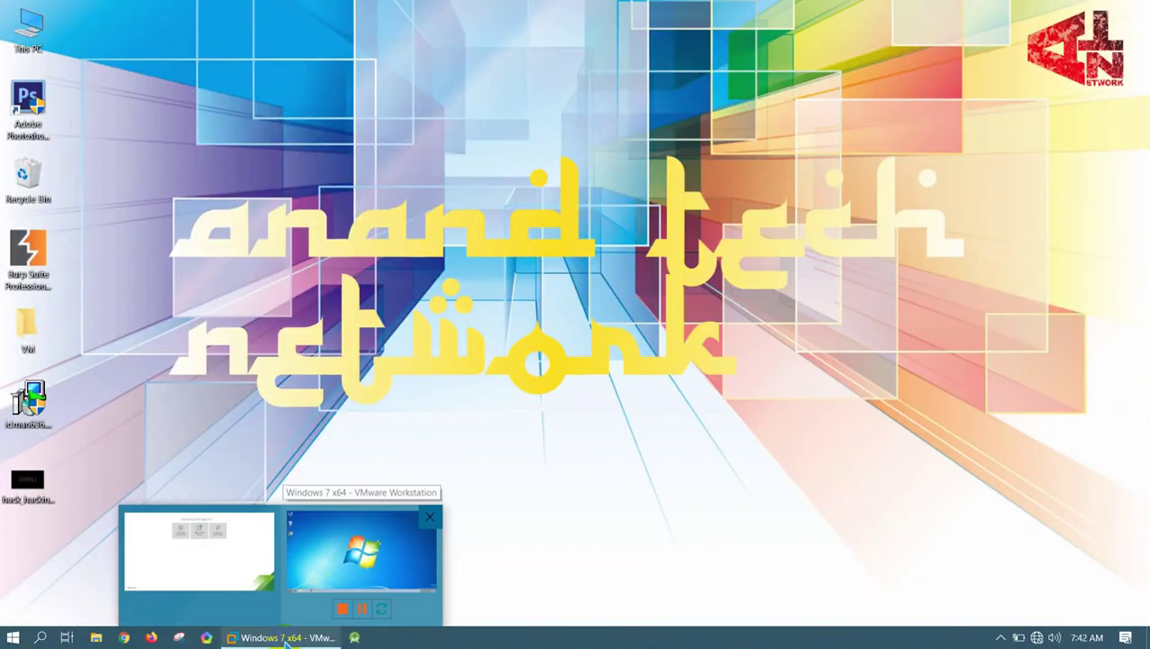
pyautogui.click(287, 640)
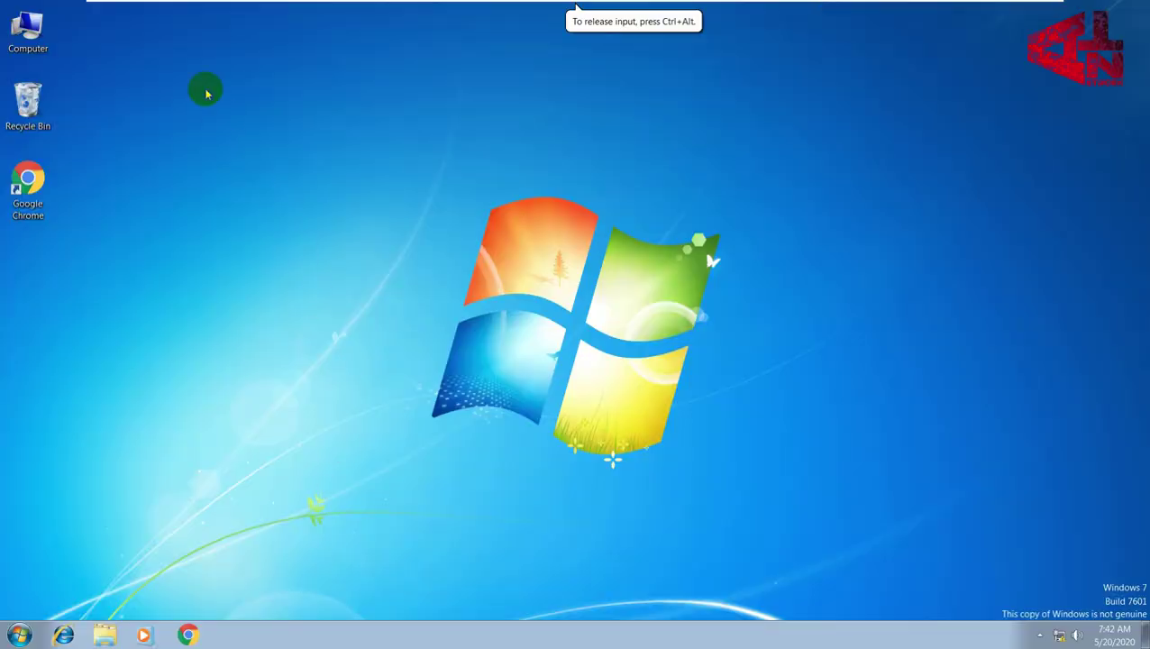
pyautogui.moveTo(246, 7)
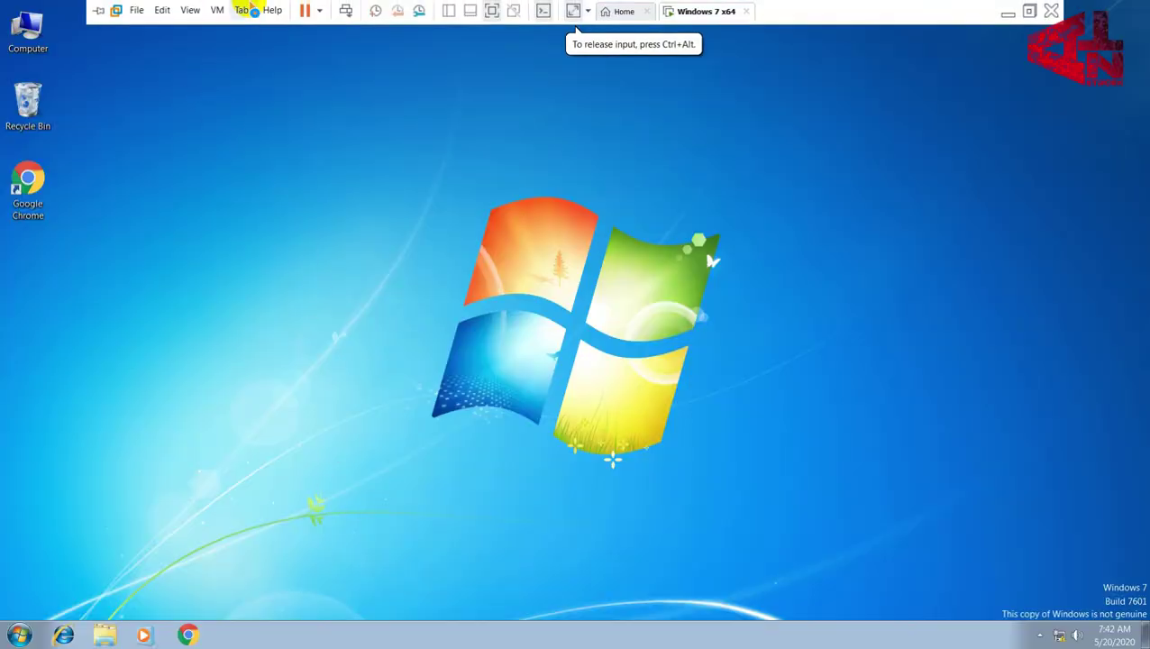
pyautogui.rightClick(278, 94)
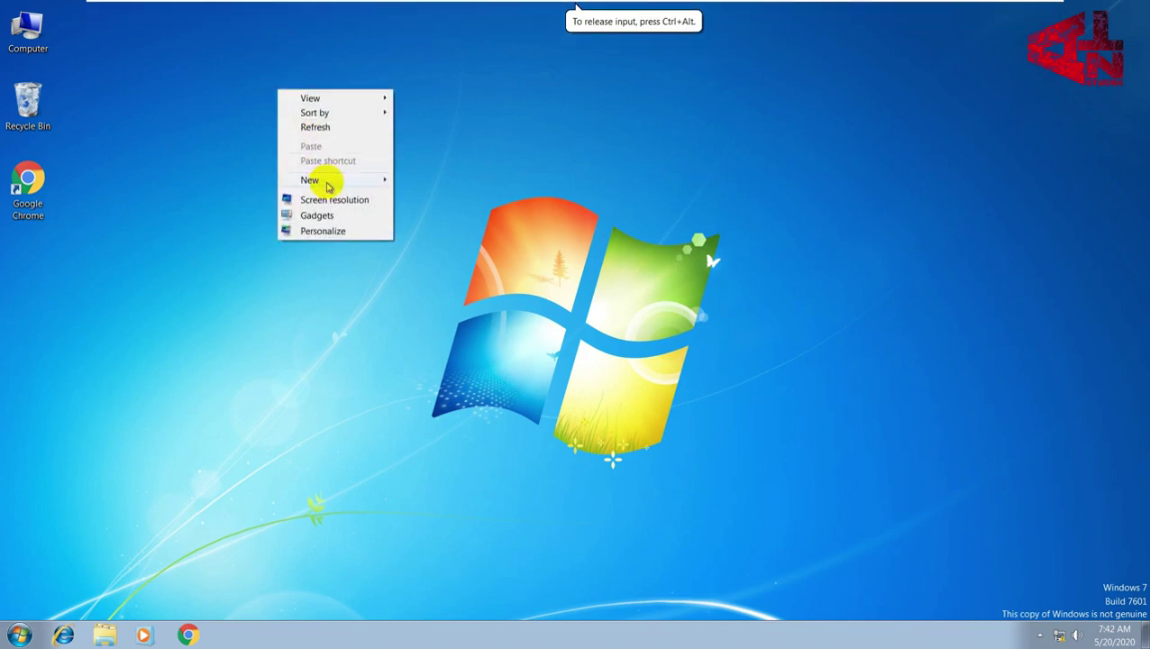
pyautogui.click(332, 128)
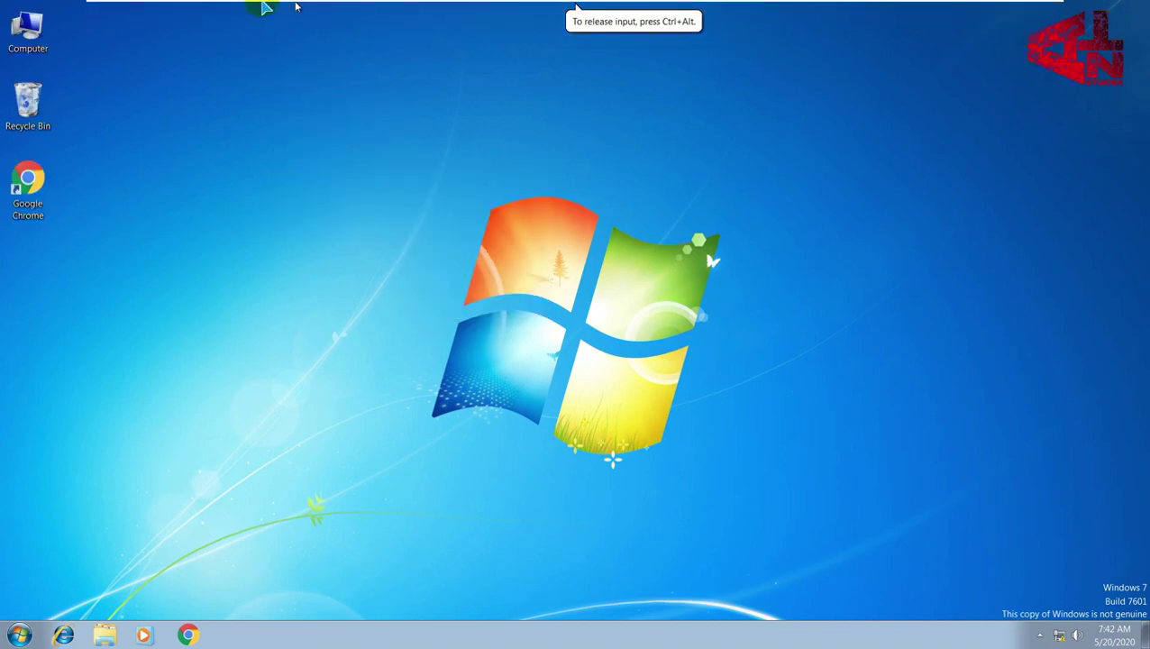
# Step: Examine the Shared Folders options in the virtual machine's settings, and close the settings without changing anything
pyautogui.moveTo(263, 5)
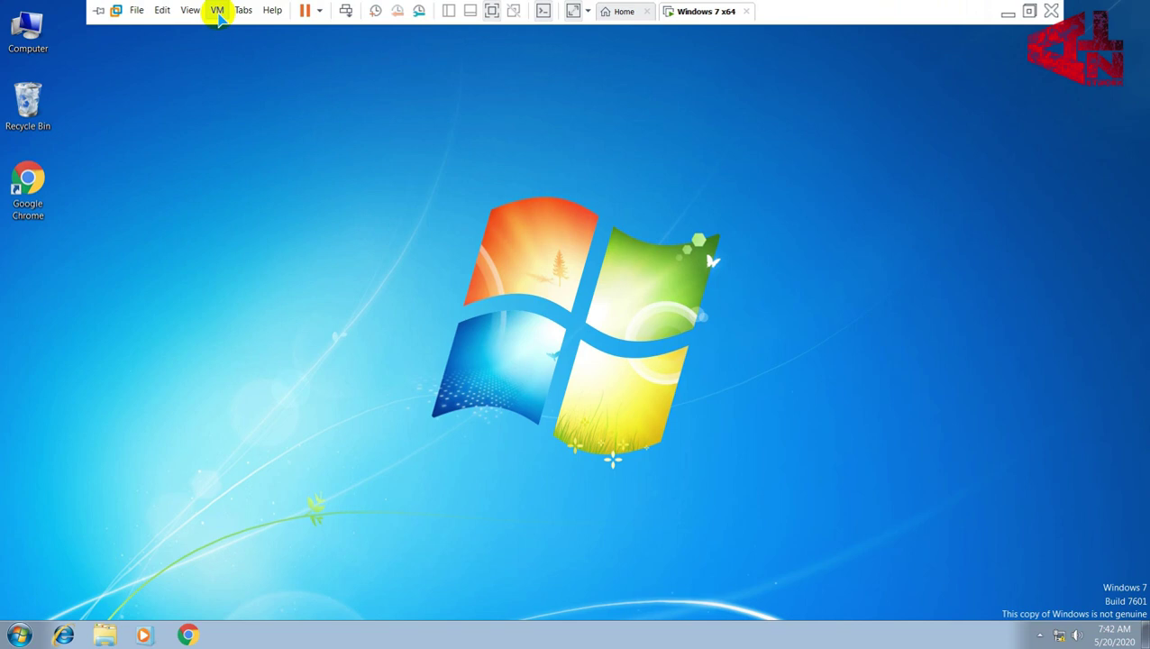
pyautogui.click(218, 12)
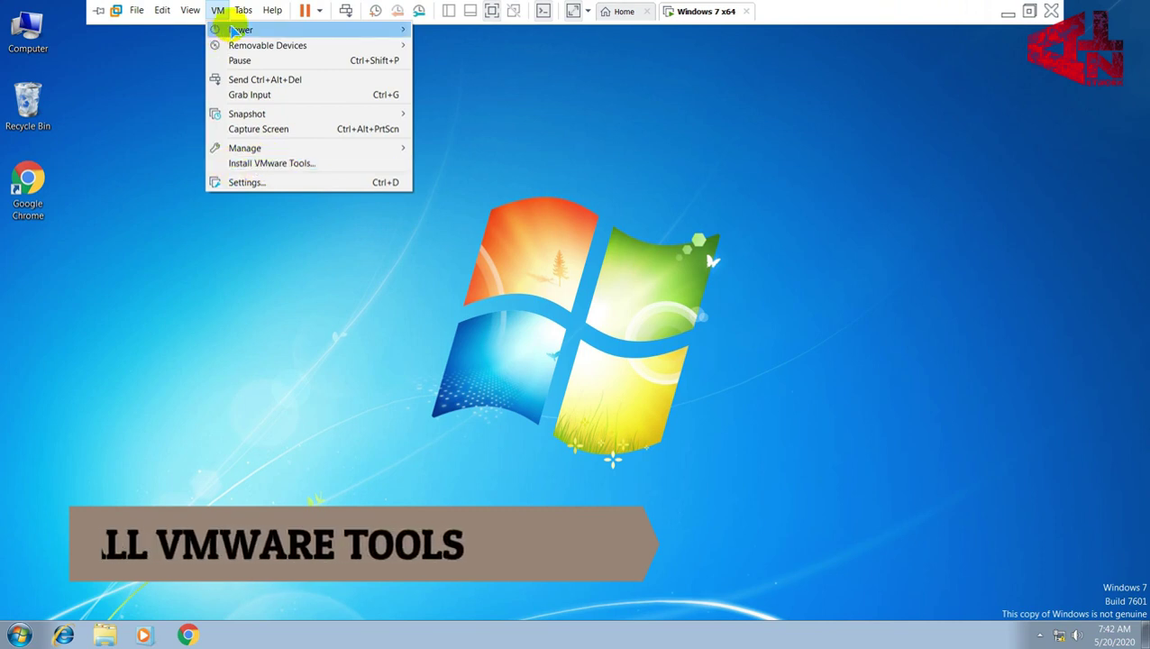
pyautogui.click(255, 183)
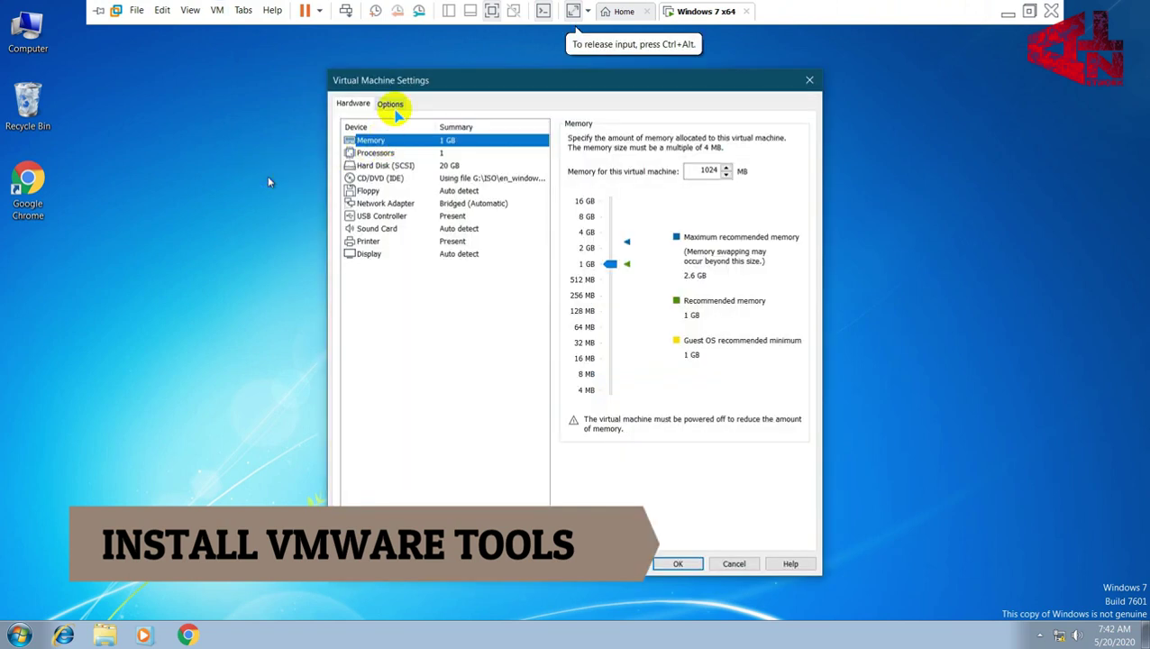
pyautogui.click(391, 106)
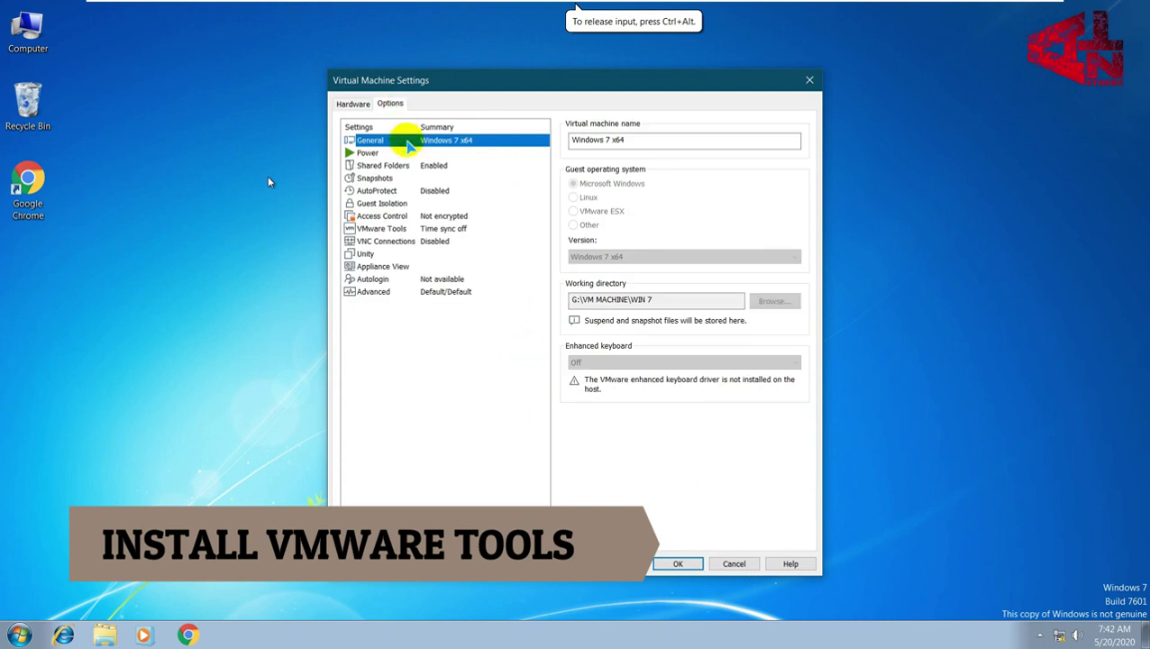
pyautogui.click(395, 165)
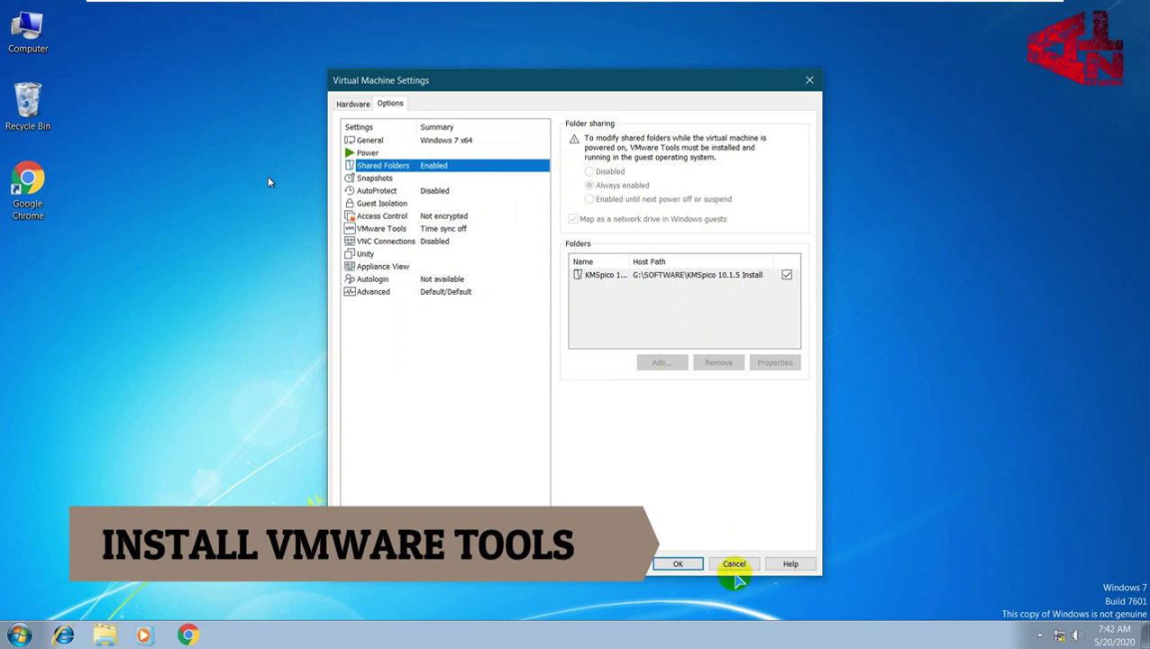
pyautogui.click(734, 565)
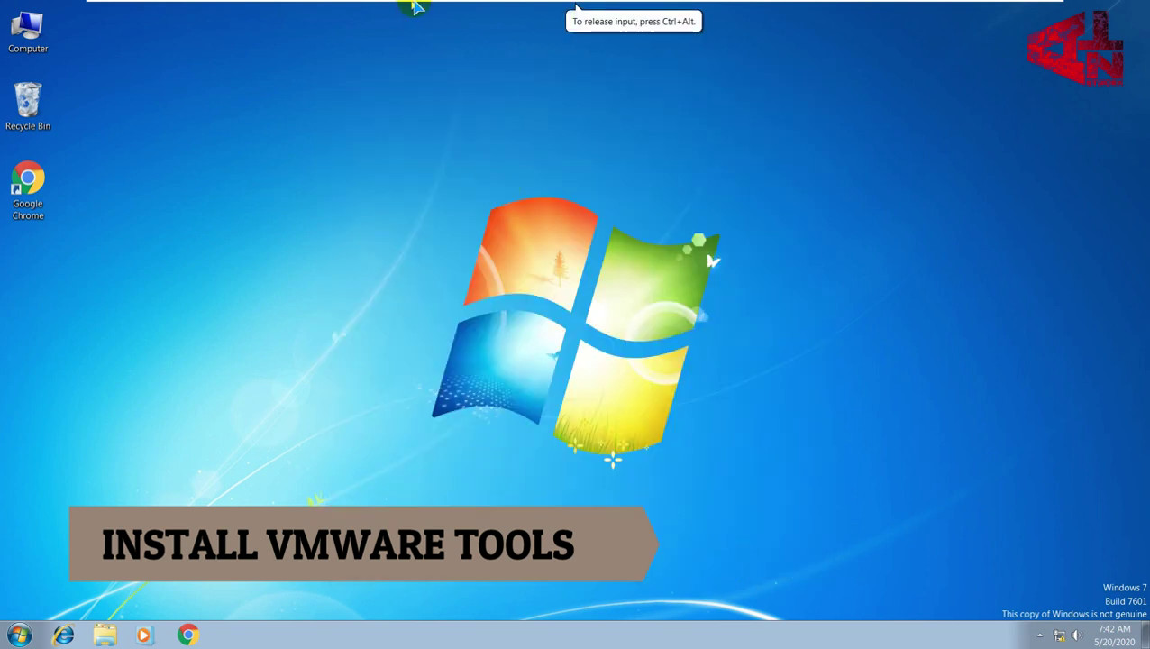
# Step: Start the VMware Tools installation for the virtual machine, connecting the installer CD to the guest
pyautogui.moveTo(342, 4)
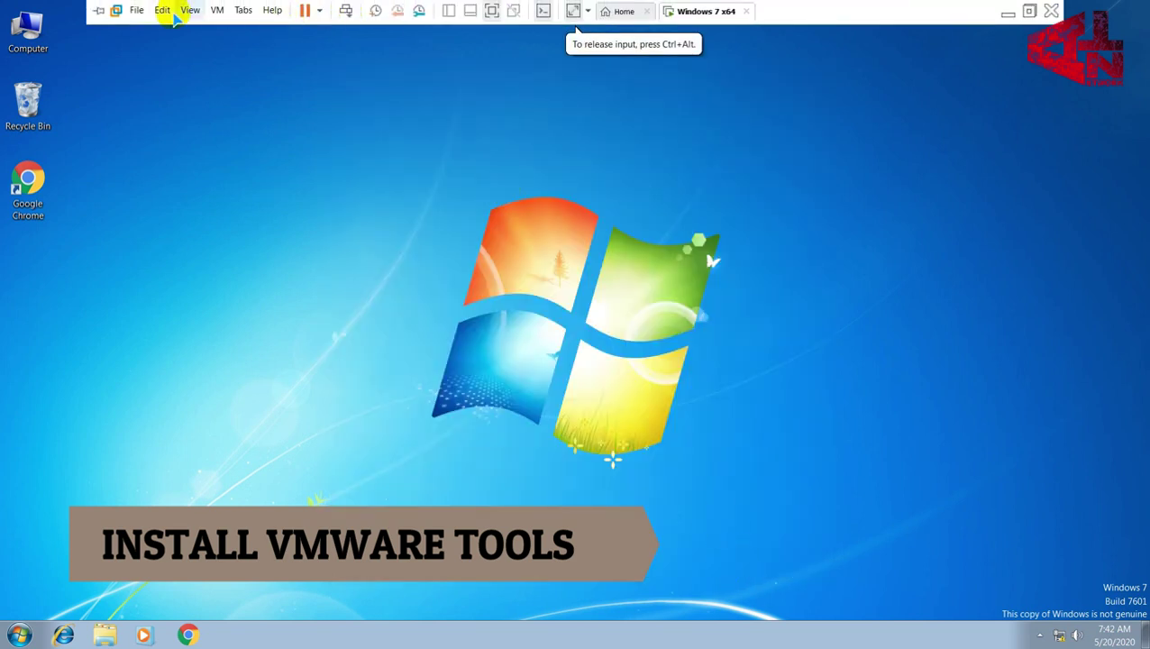
pyautogui.click(218, 10)
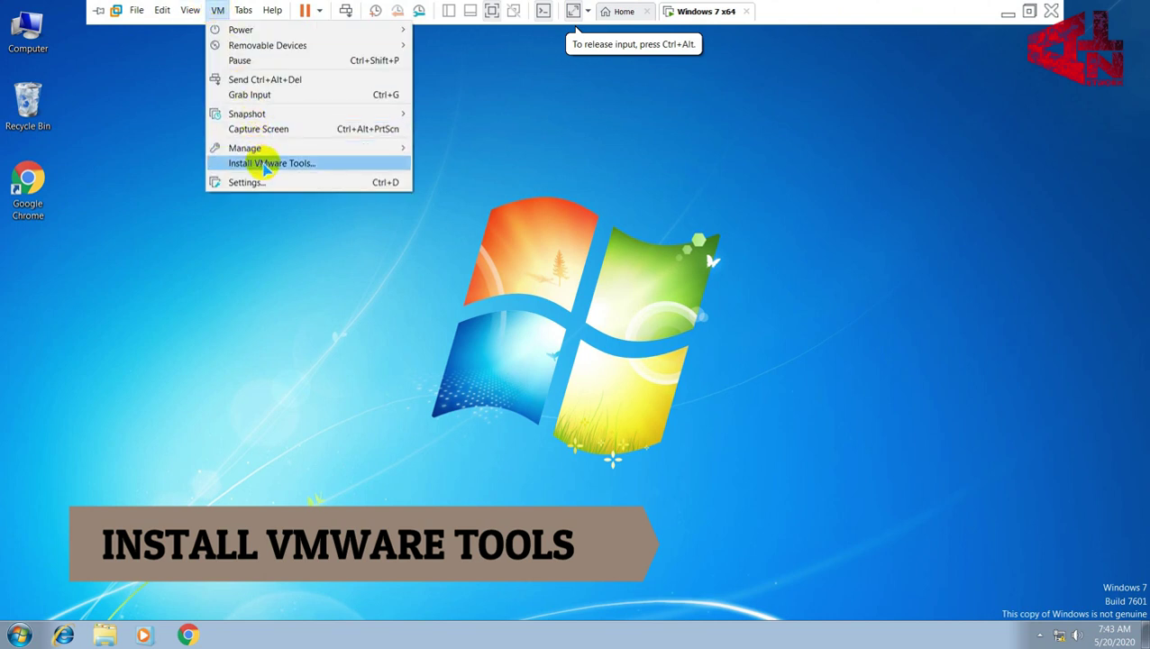
pyautogui.click(267, 165)
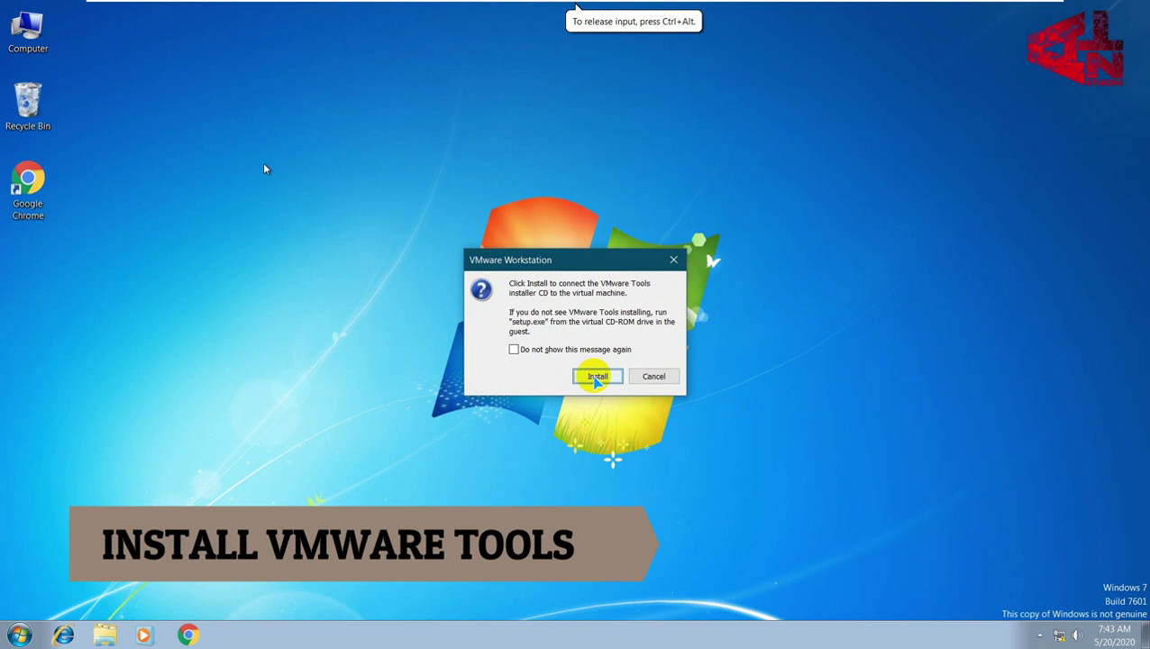
pyautogui.click(594, 379)
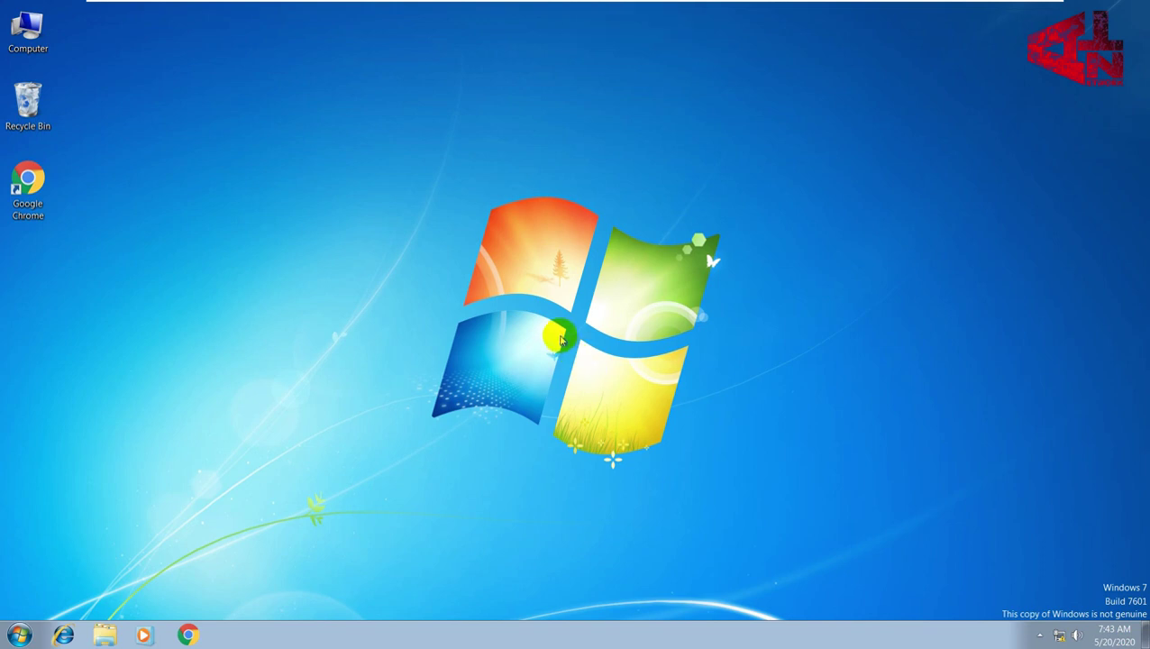
pyautogui.rightClick(545, 279)
pyautogui.click(574, 317)
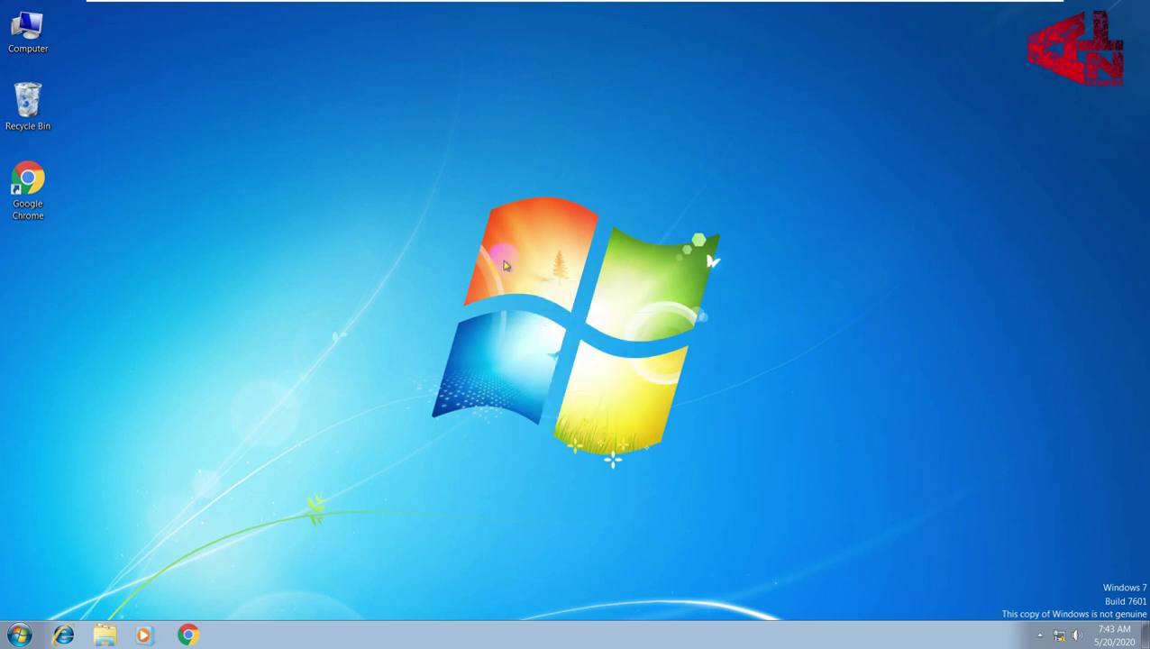
pyautogui.rightClick(506, 265)
pyautogui.click(545, 298)
pyautogui.rightClick(510, 239)
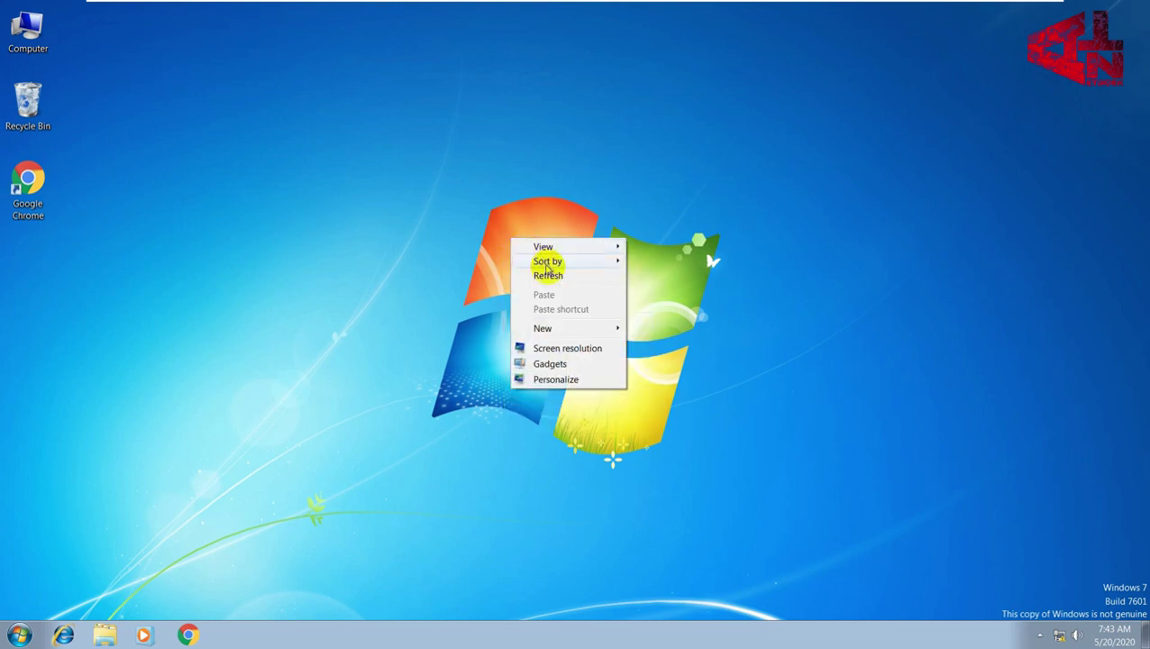
pyautogui.click(548, 276)
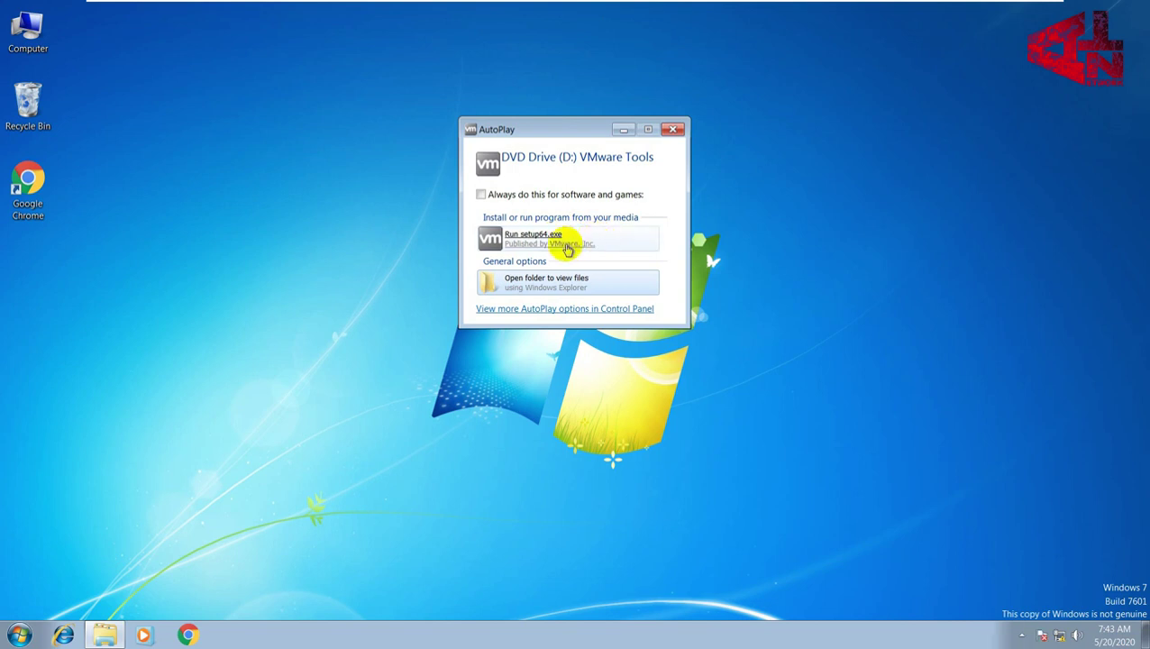
# Step: Run setup64.exe from the VMware Tools DVD drive, allow it to make changes, and move the installation progress window aside
pyautogui.click(521, 241)
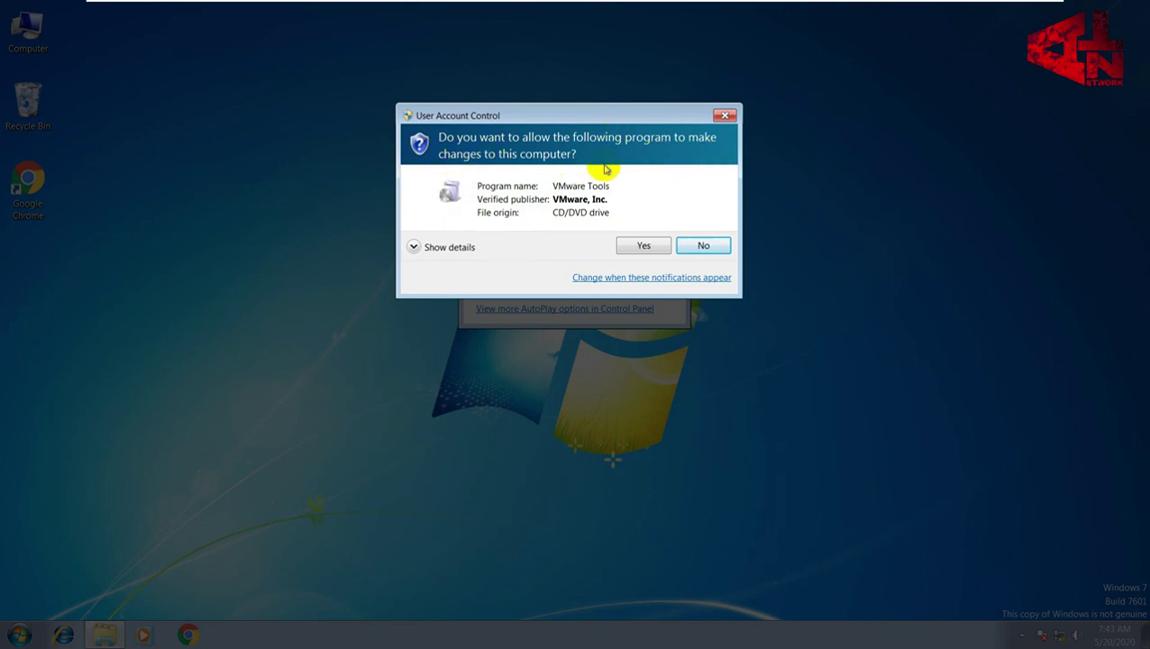
pyautogui.click(643, 249)
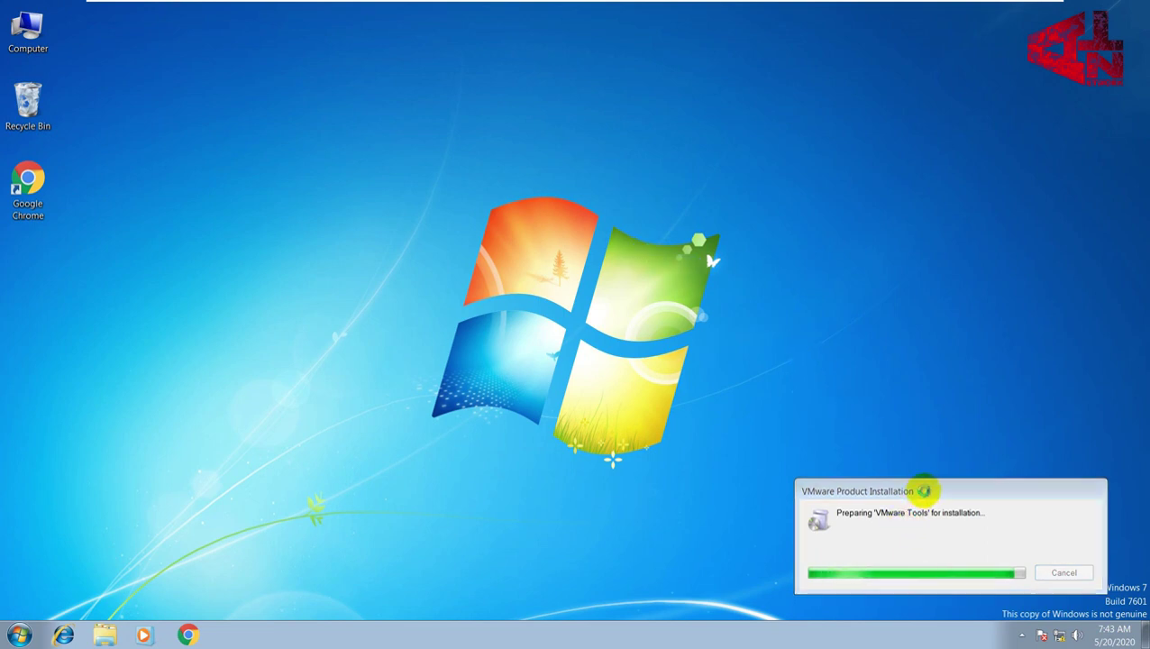
pyautogui.moveTo(926, 489); pyautogui.dragTo(844, 152)
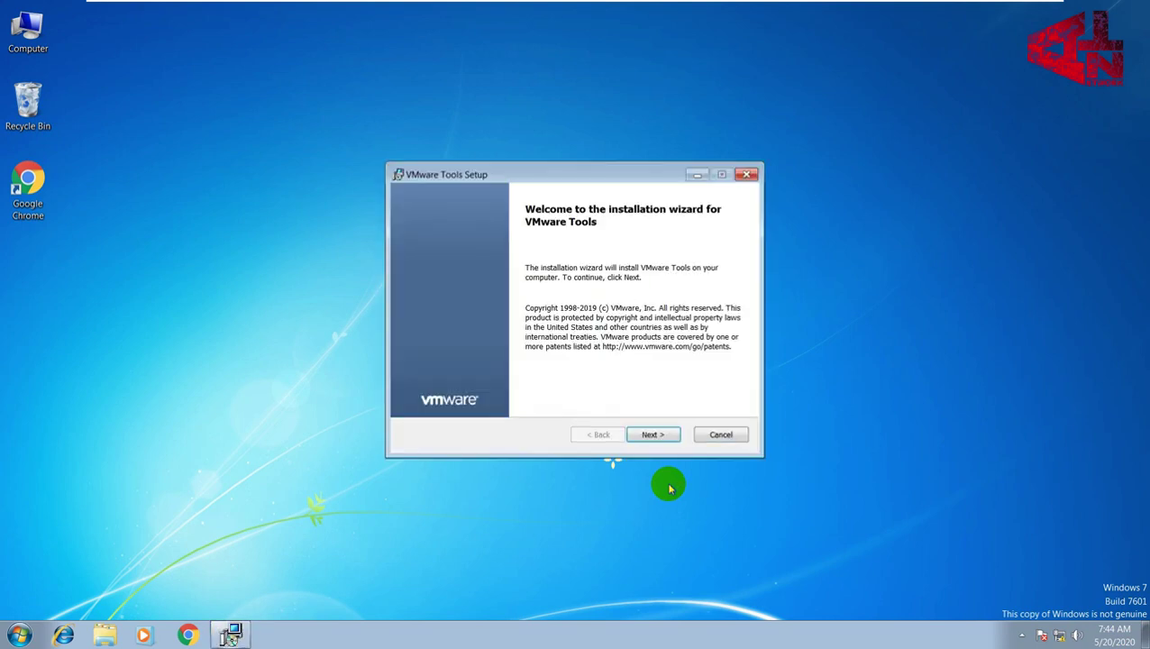
# Step: Install VMware Tools in the guest with the Complete setup type
pyautogui.click(666, 438)
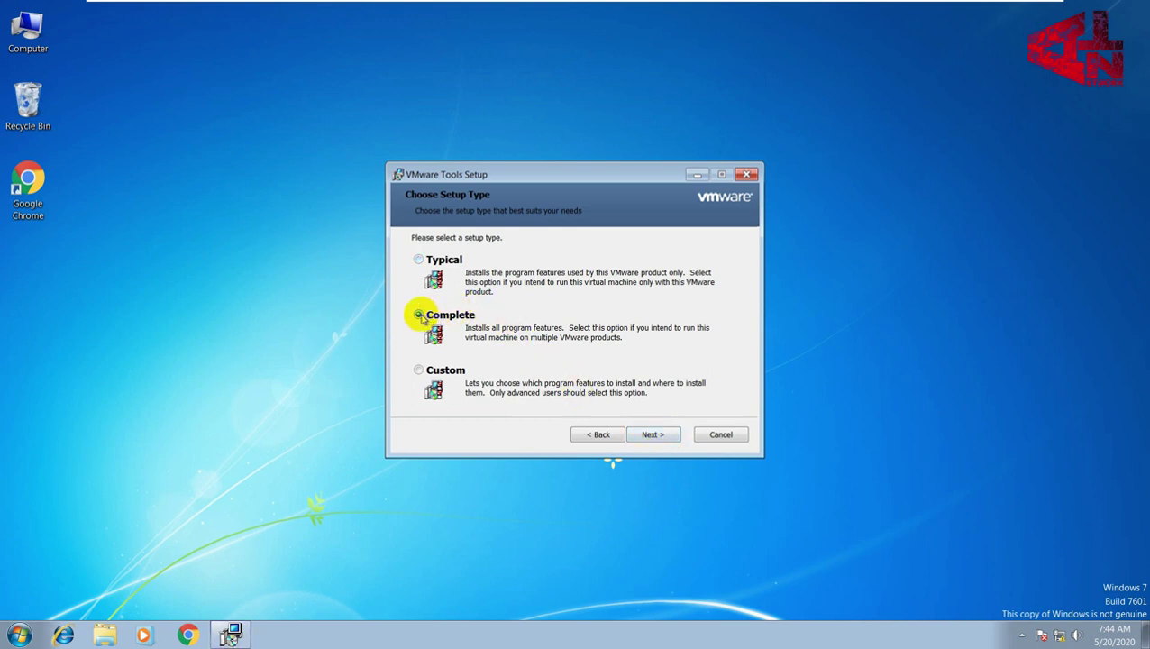
pyautogui.click(664, 438)
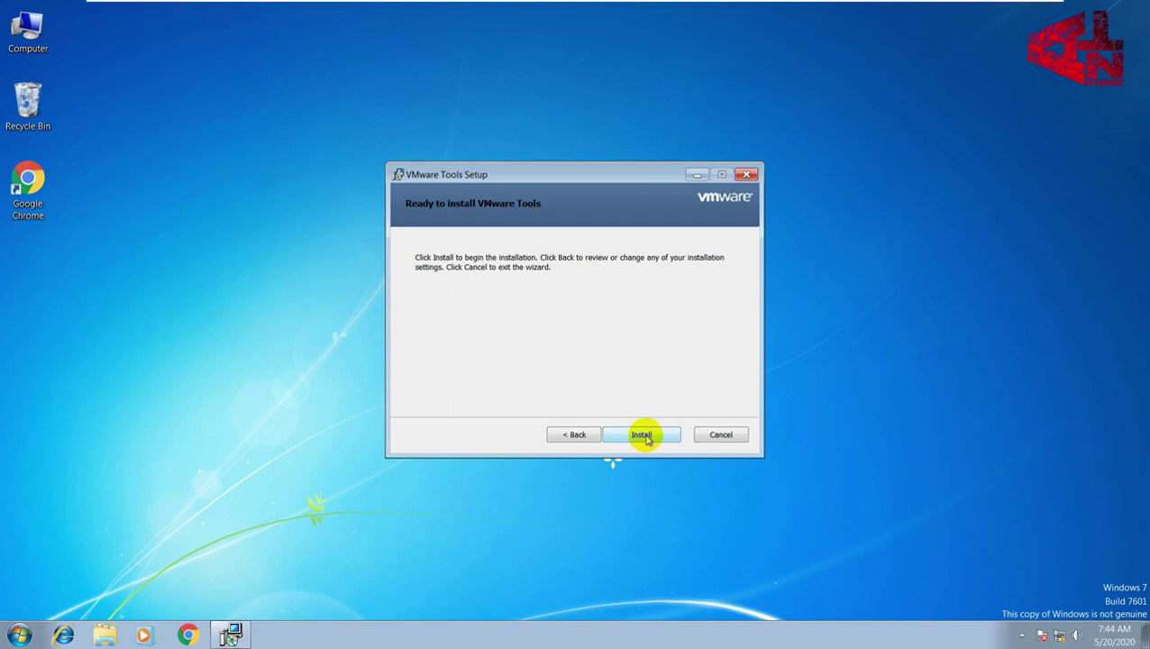
pyautogui.click(645, 437)
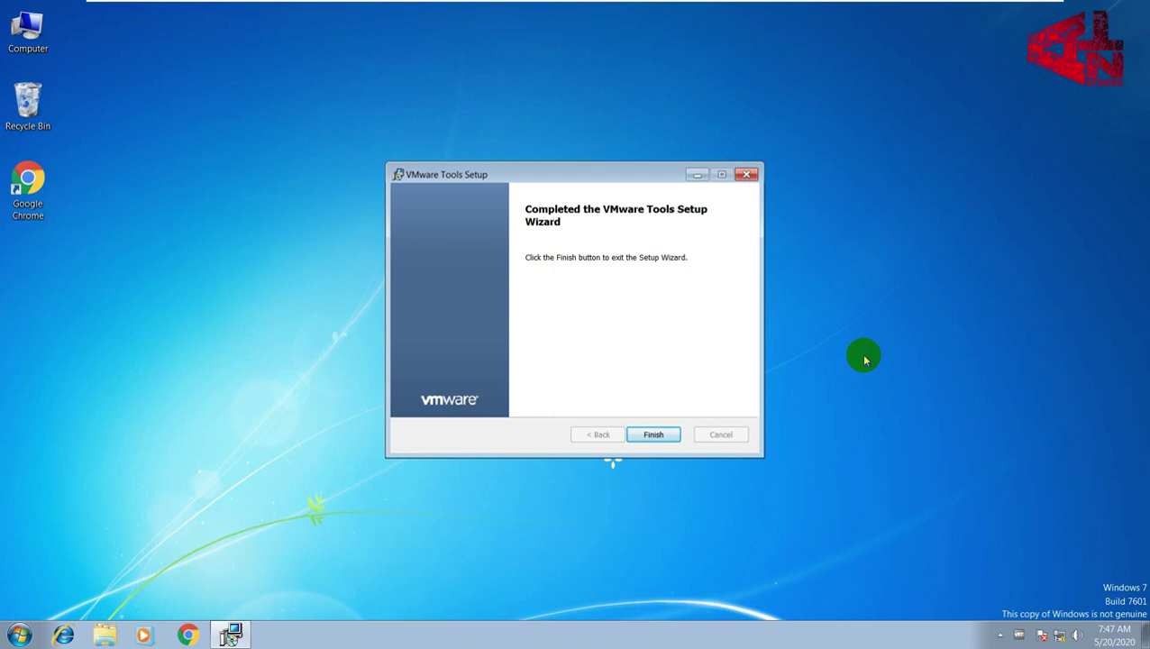
# Step: Finish the VMware Tools setup wizard, decline the immediate restart, and close the DVD drive's AutoPlay window
pyautogui.click(653, 436)
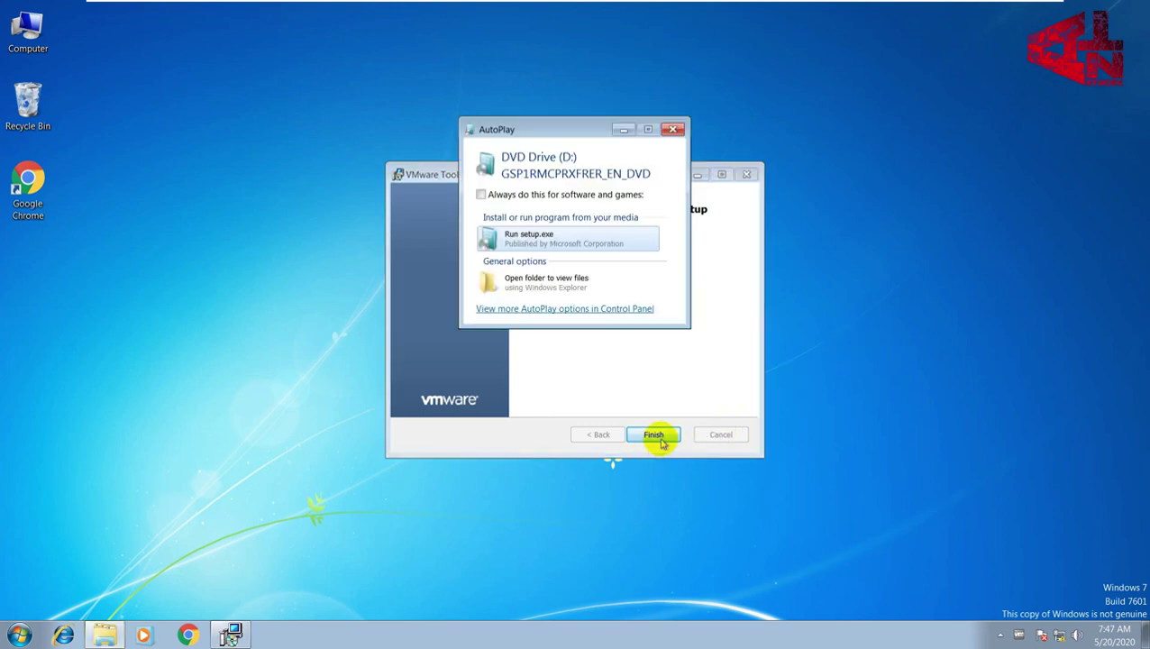
pyautogui.click(653, 436)
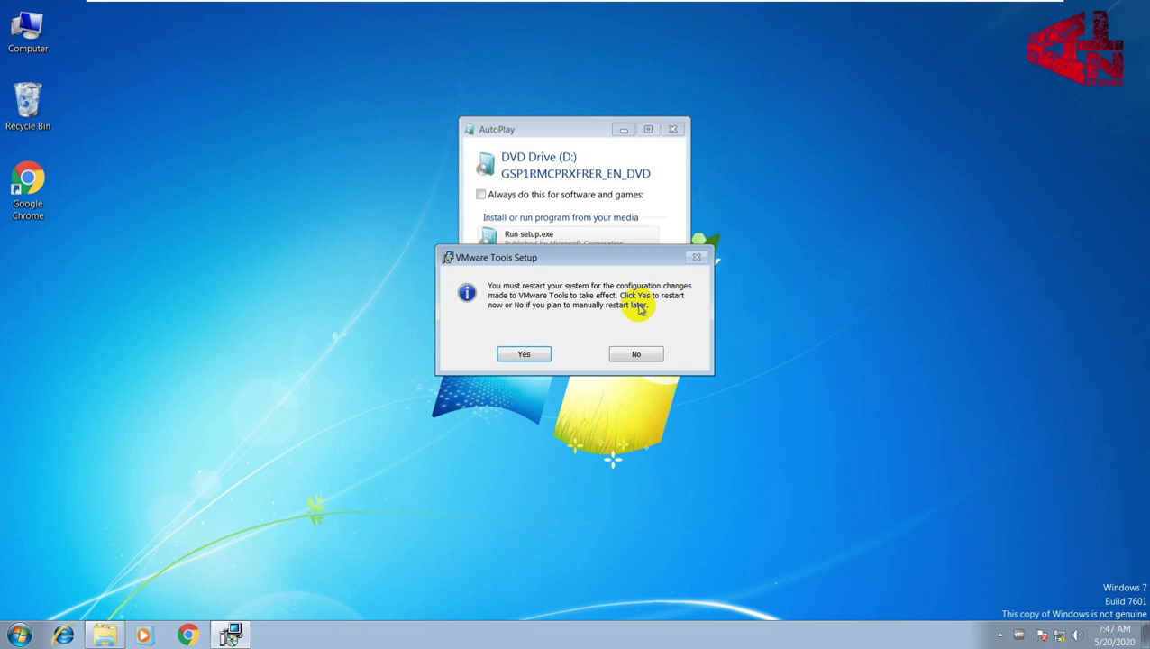
pyautogui.click(640, 354)
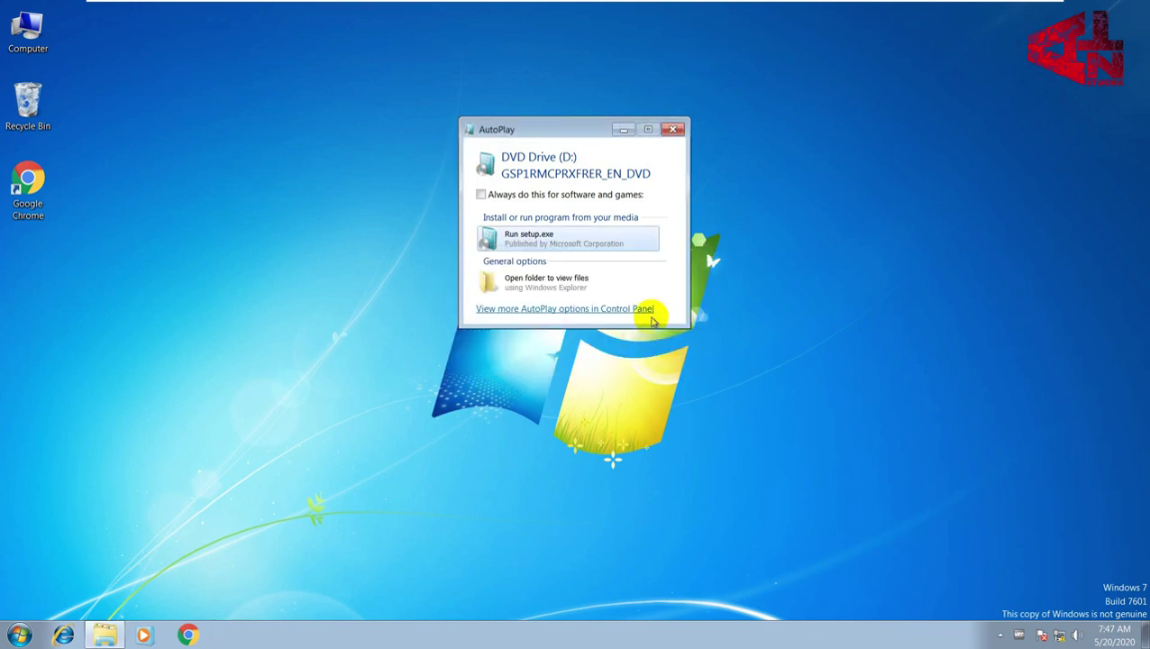
pyautogui.click(673, 129)
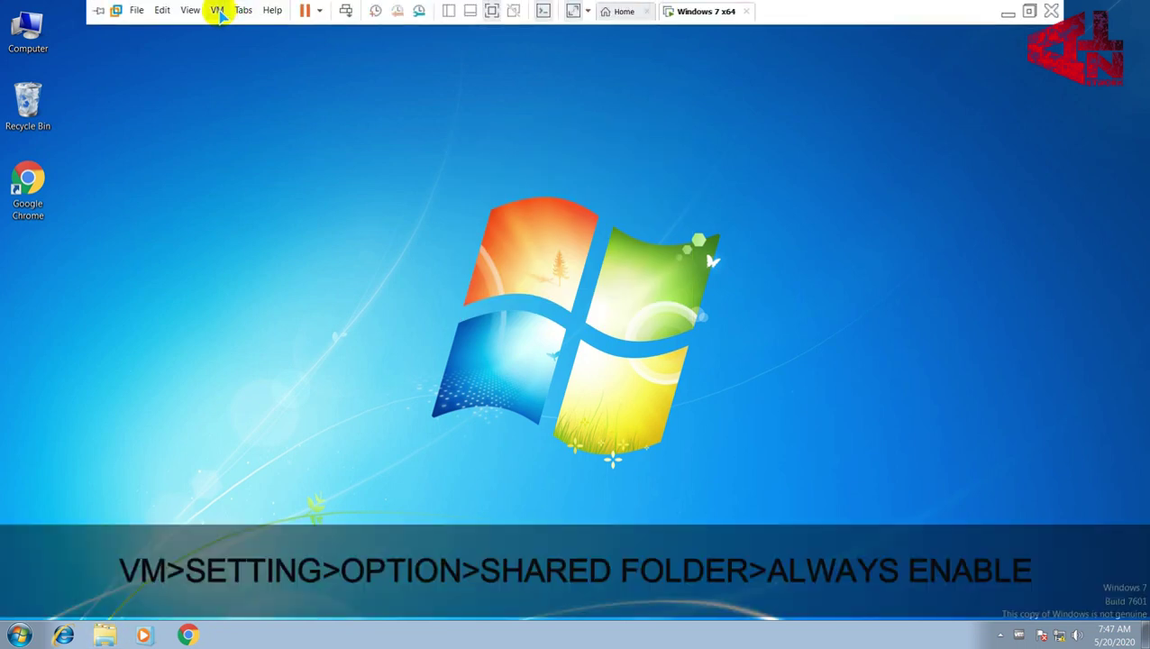
# Step: In the virtual machine's shared folder settings, remove the KMSpico 10.1.5 Install share and set folder sharing to Always enabled
pyautogui.click(217, 11)
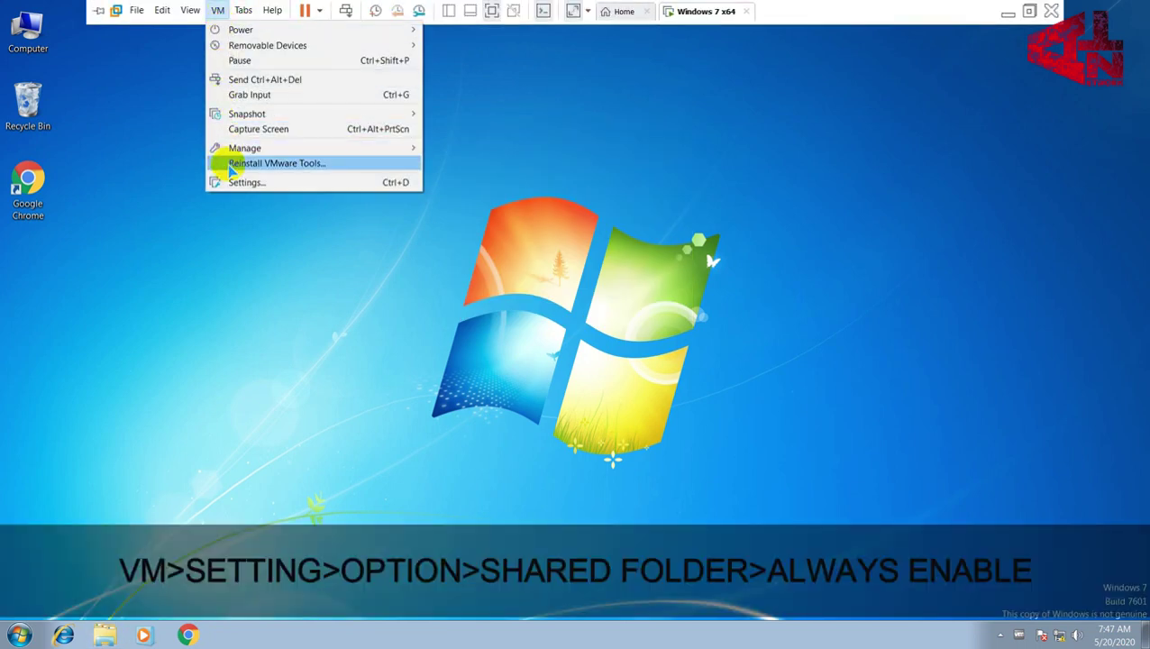
pyautogui.click(237, 184)
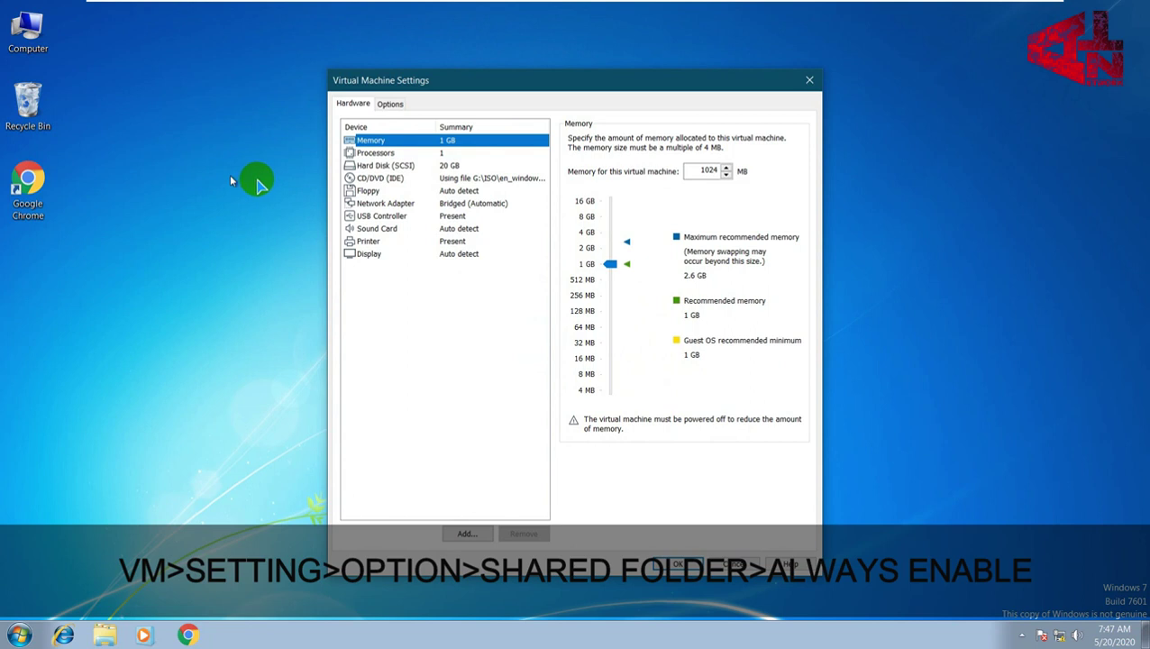
pyautogui.click(389, 105)
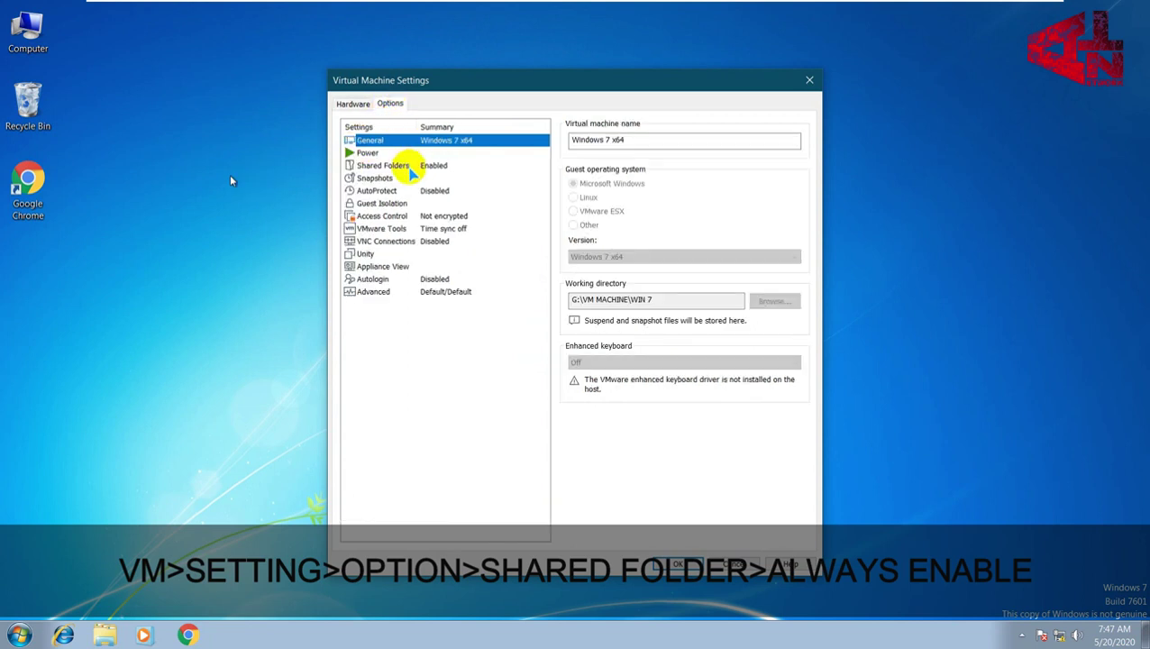
pyautogui.click(408, 169)
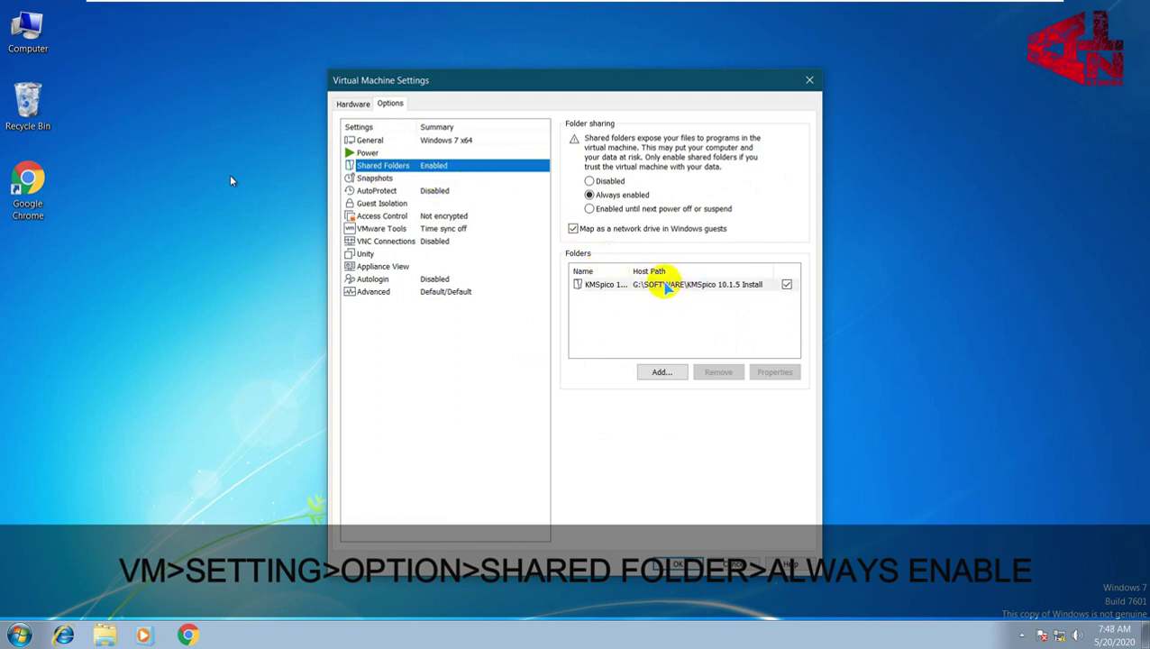
pyautogui.click(667, 285)
pyautogui.click(735, 372)
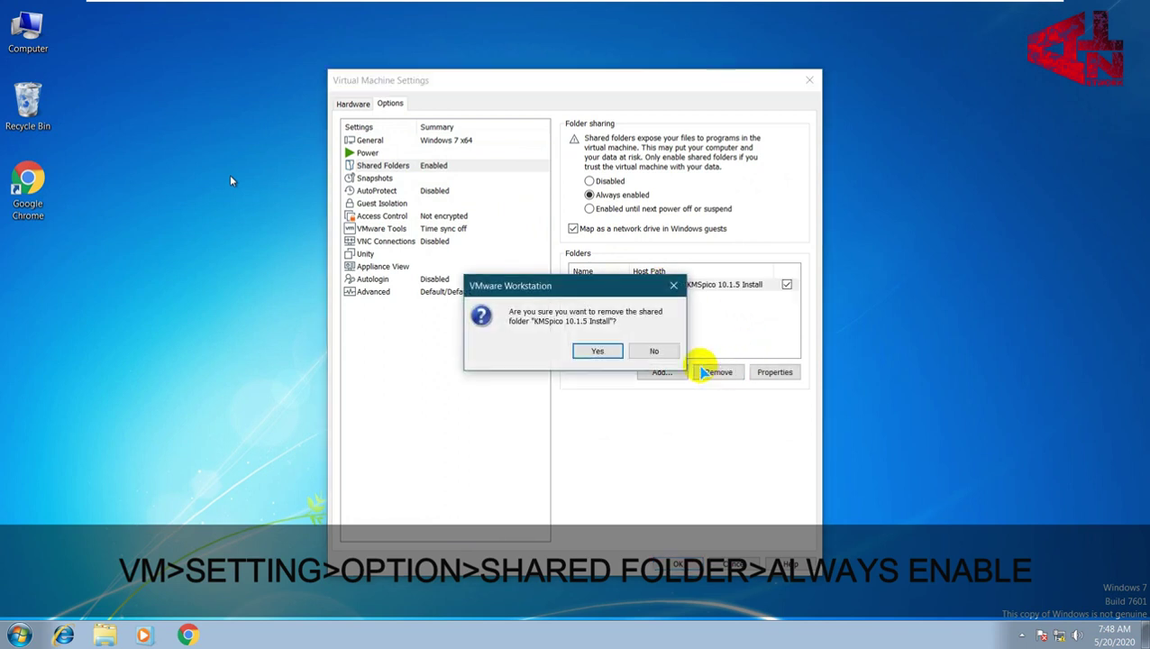
pyautogui.click(598, 352)
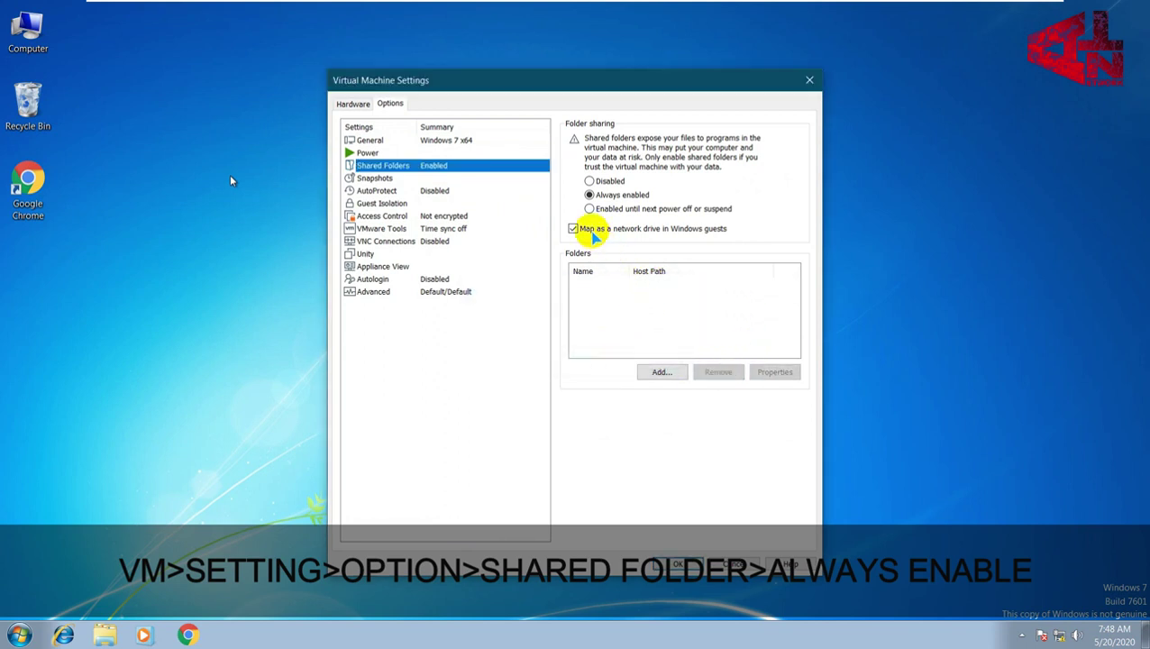
pyautogui.click(590, 194)
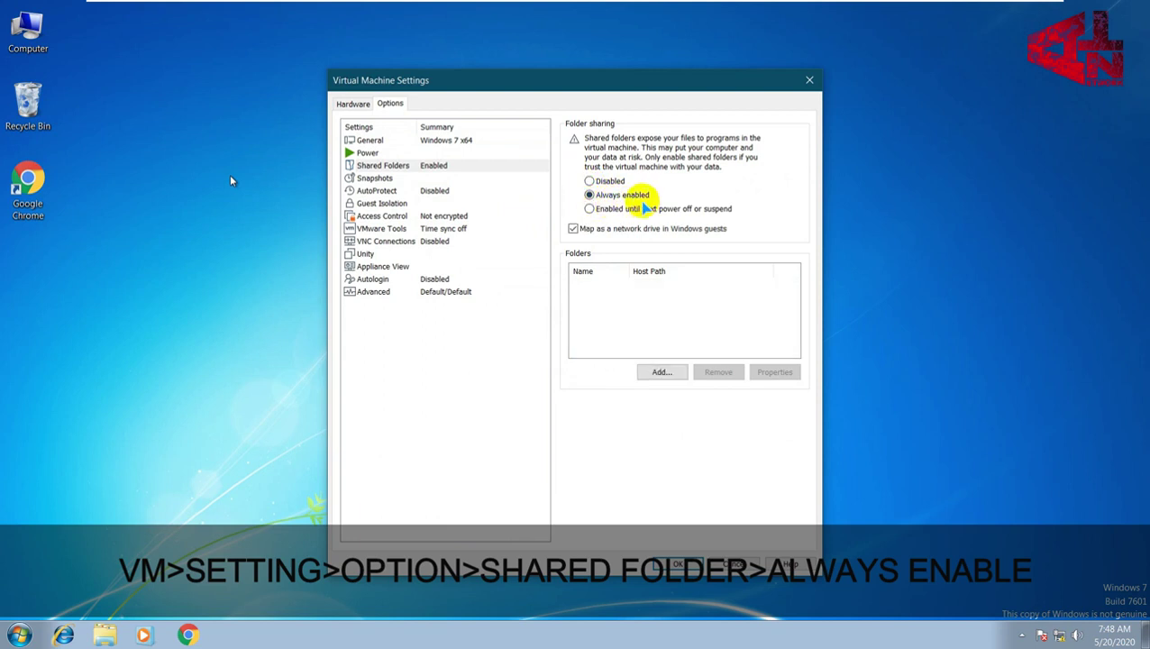
# Step: Start adding a shared folder and choose the VM folder on the host's Desktop as its host path
pyautogui.click(667, 373)
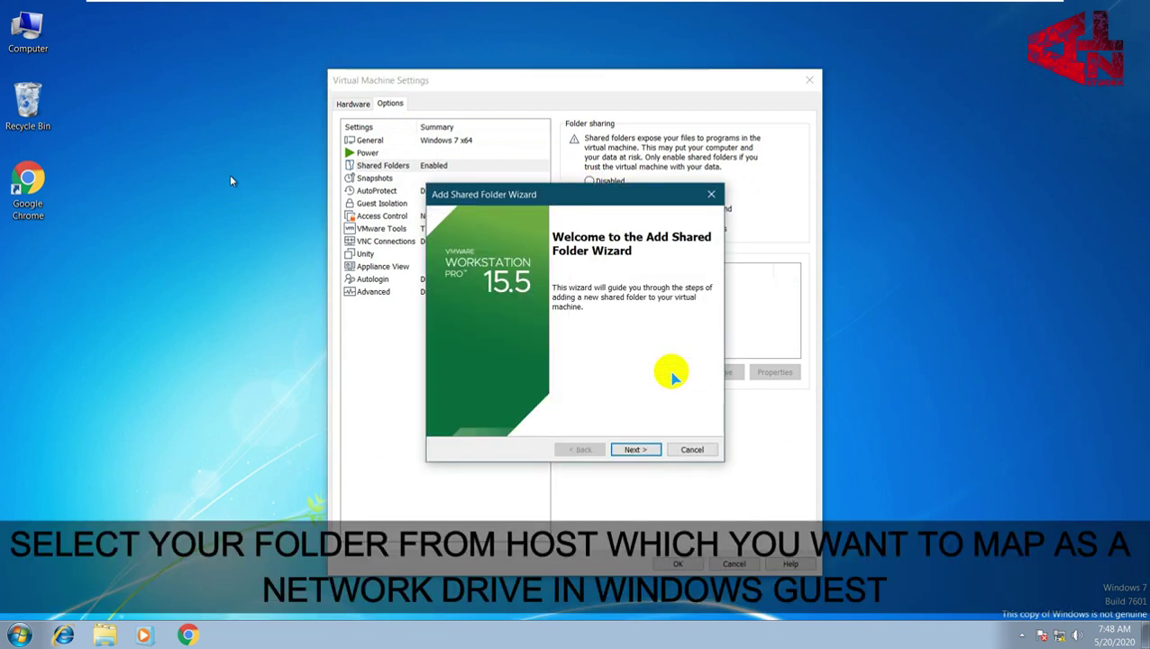
pyautogui.click(642, 451)
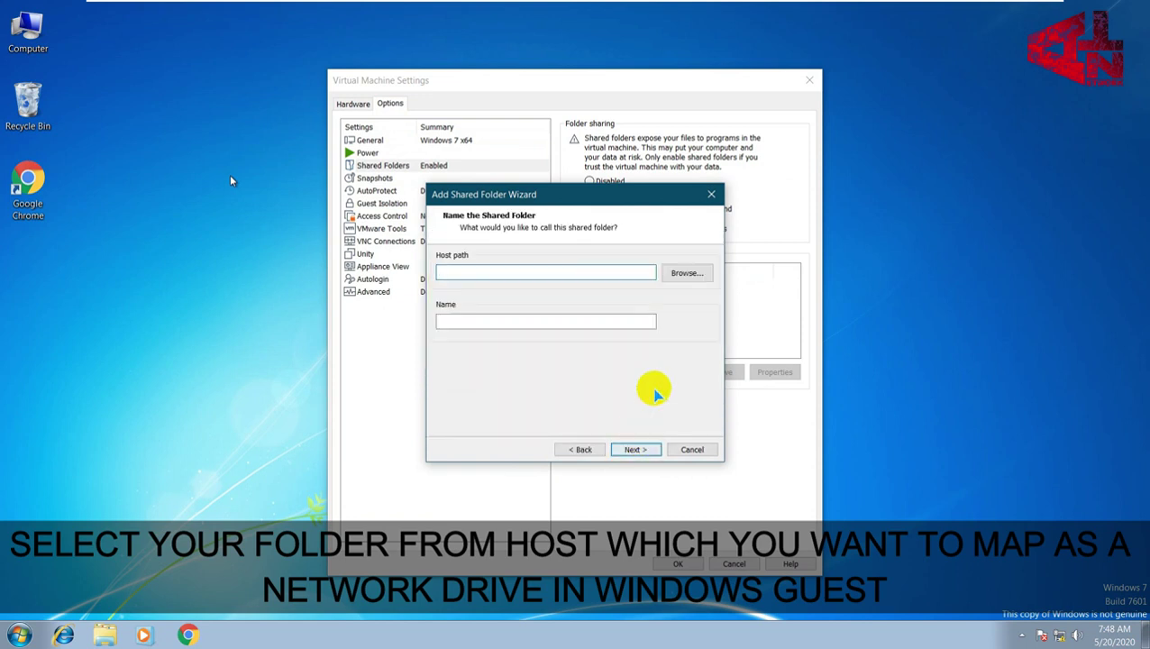
pyautogui.click(685, 274)
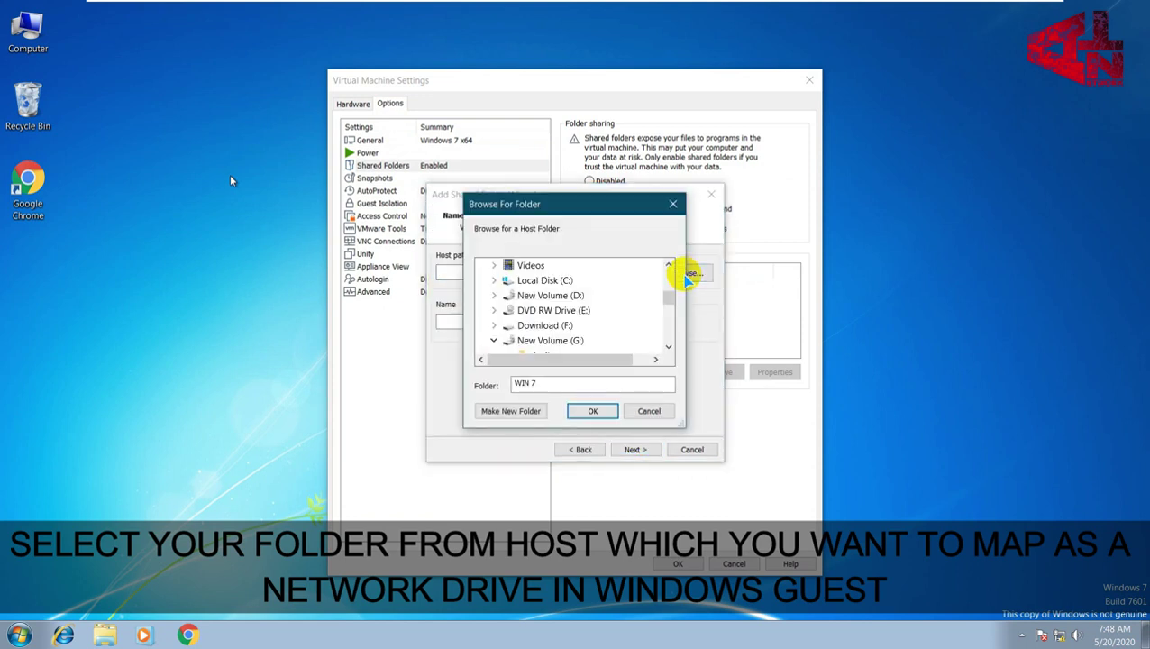
pyautogui.scroll(2, 637, 309)
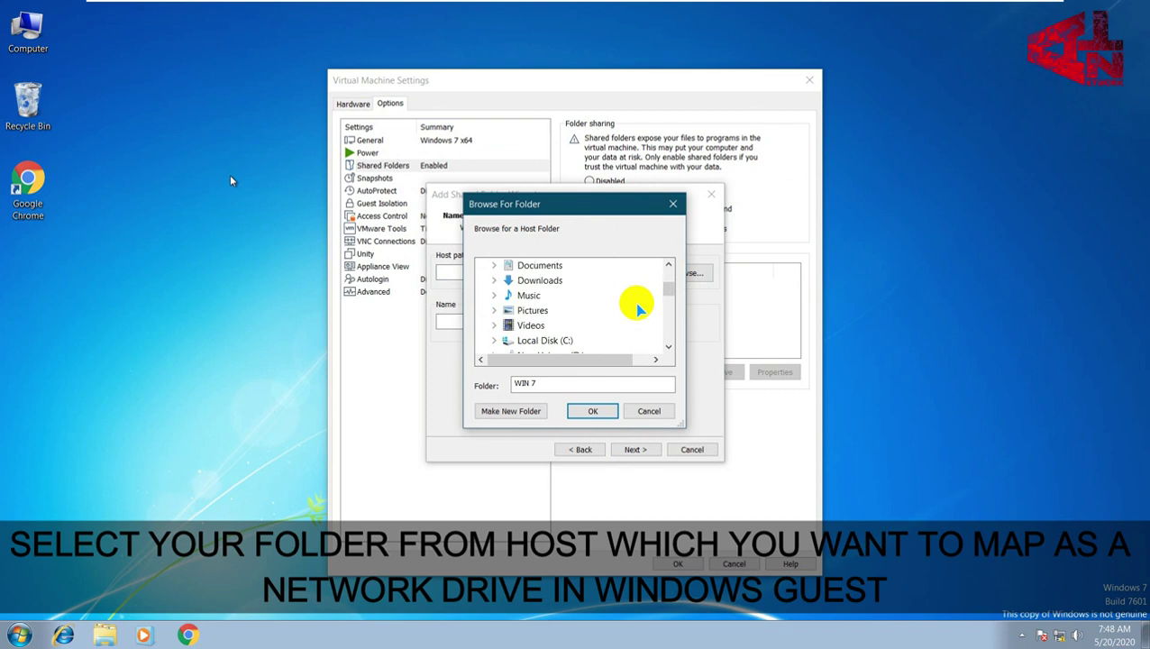
pyautogui.scroll(3, 637, 309)
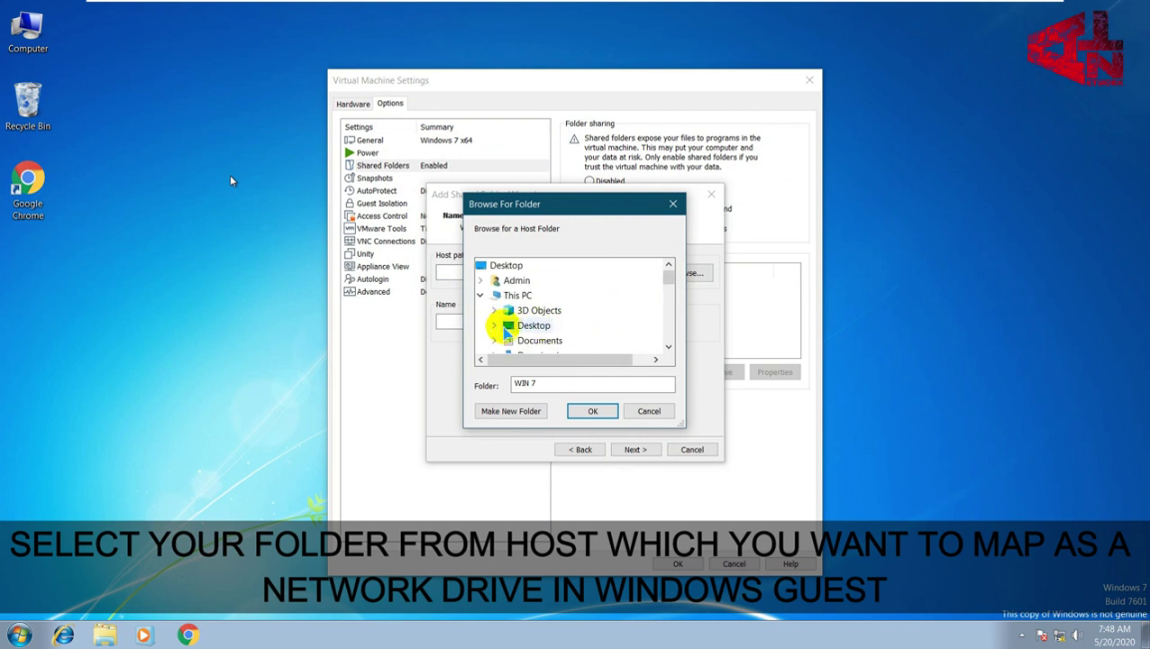
pyautogui.doubleClick(508, 329)
pyautogui.scroll(-1, 559, 312)
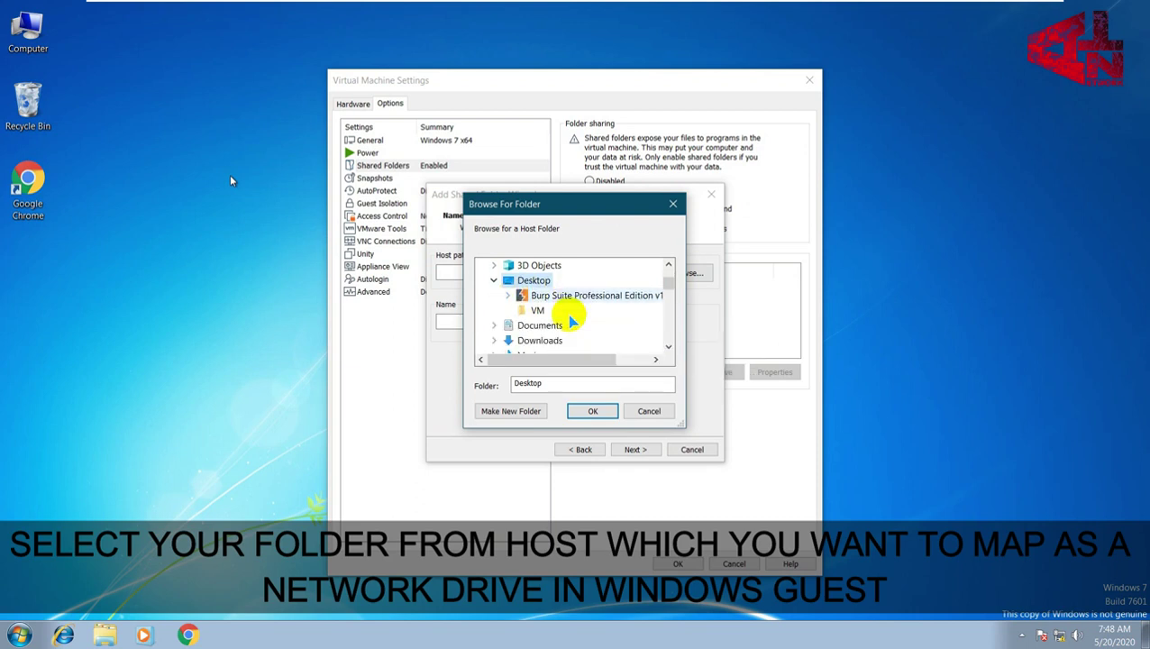
pyautogui.click(539, 311)
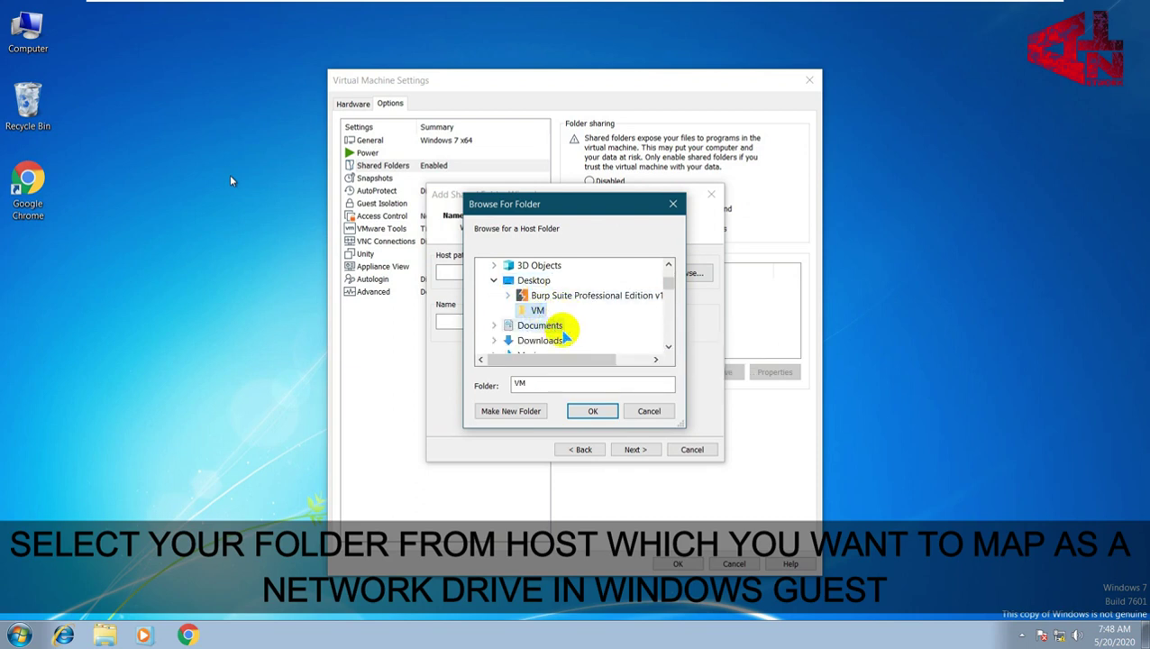
pyautogui.click(593, 412)
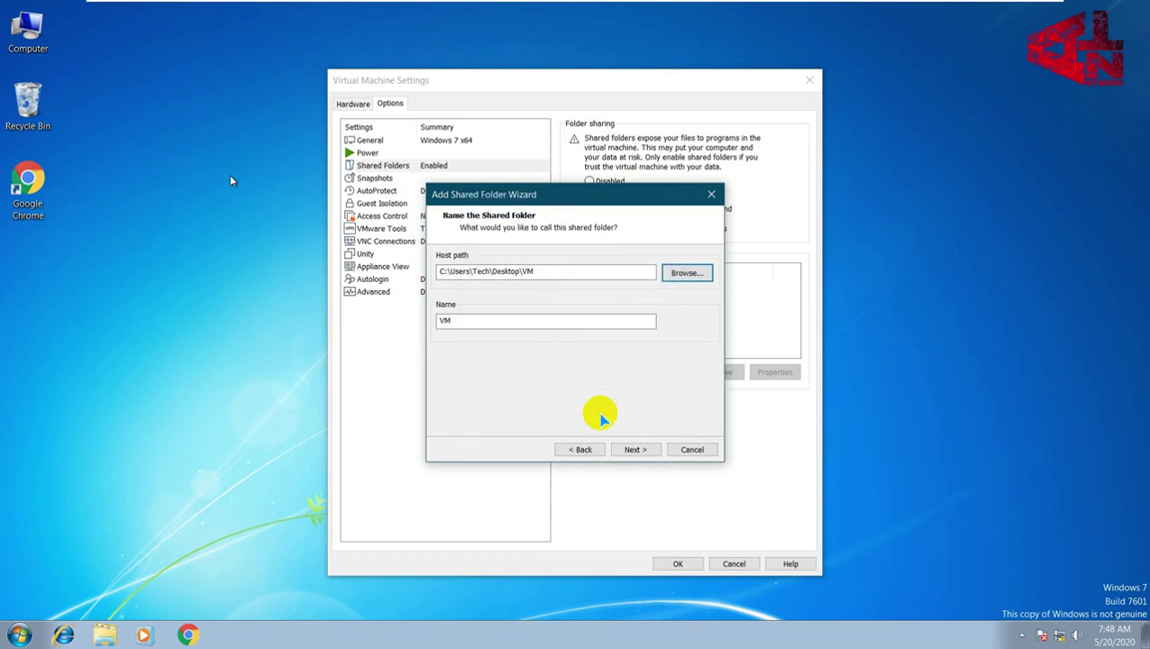
# Step: Finish adding the VM share with Enable this share on and Read-only off, and apply the virtual machine settings
pyautogui.click(636, 449)
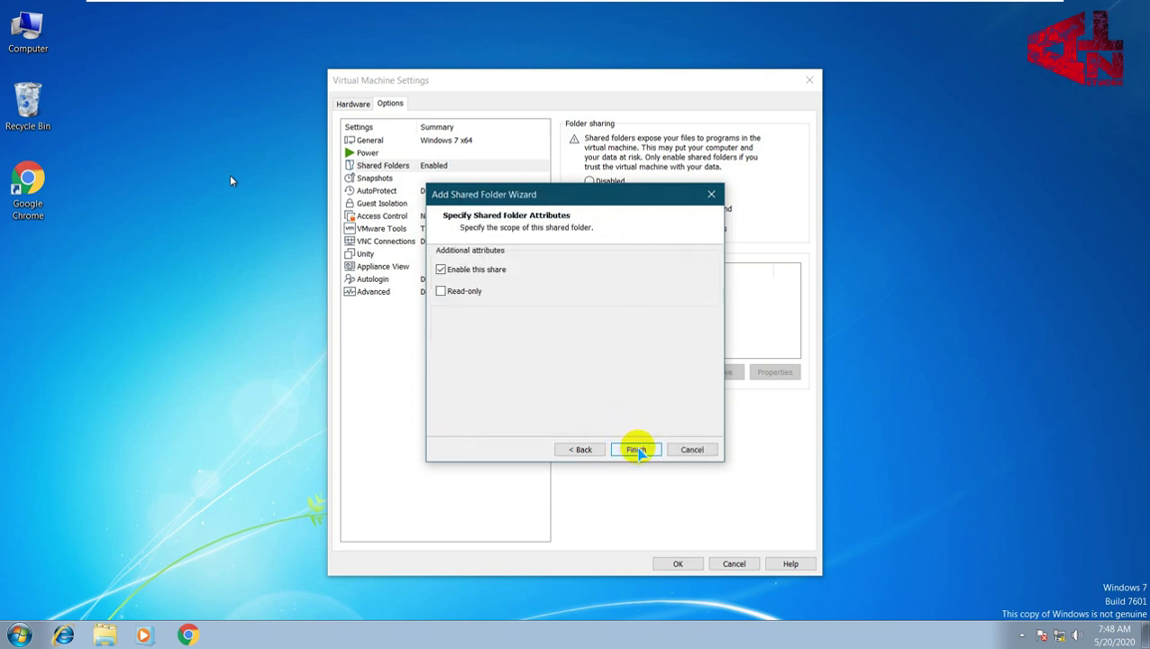
pyautogui.click(637, 450)
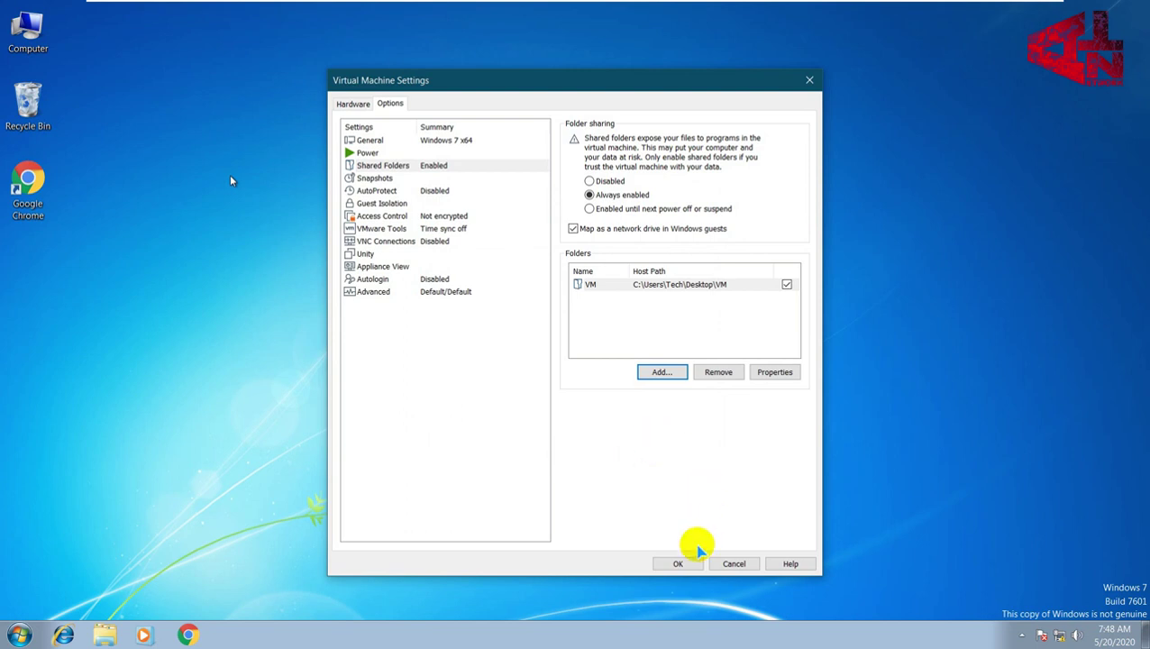
pyautogui.click(688, 563)
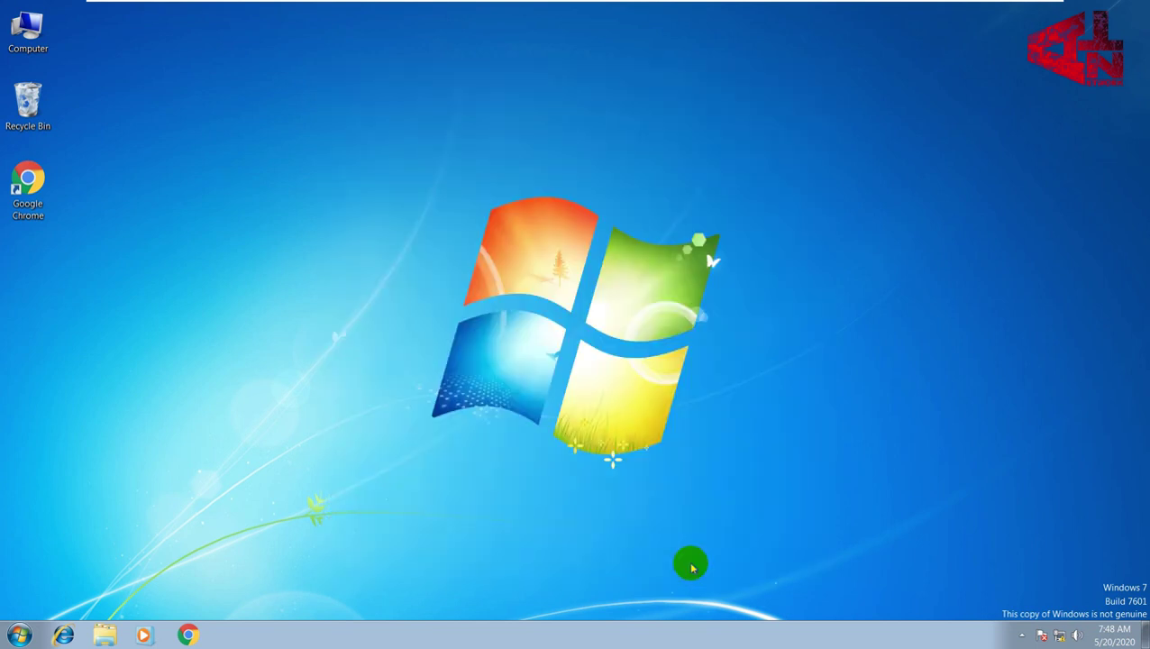
pyautogui.rightClick(405, 145)
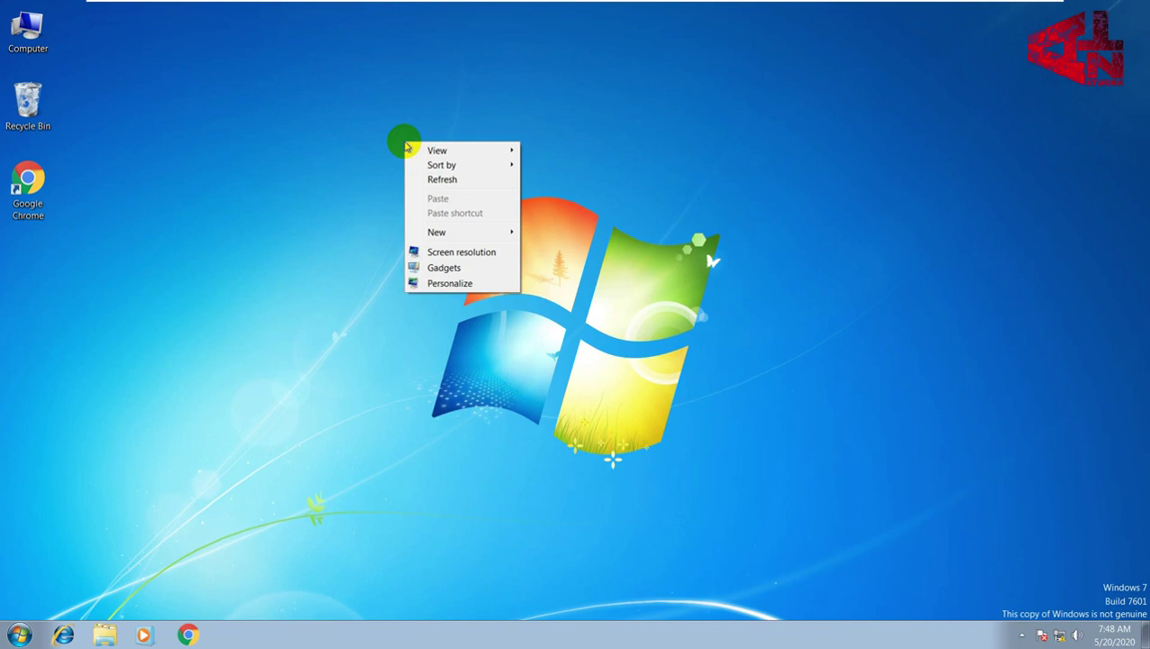
pyautogui.click(441, 179)
pyautogui.rightClick(440, 180)
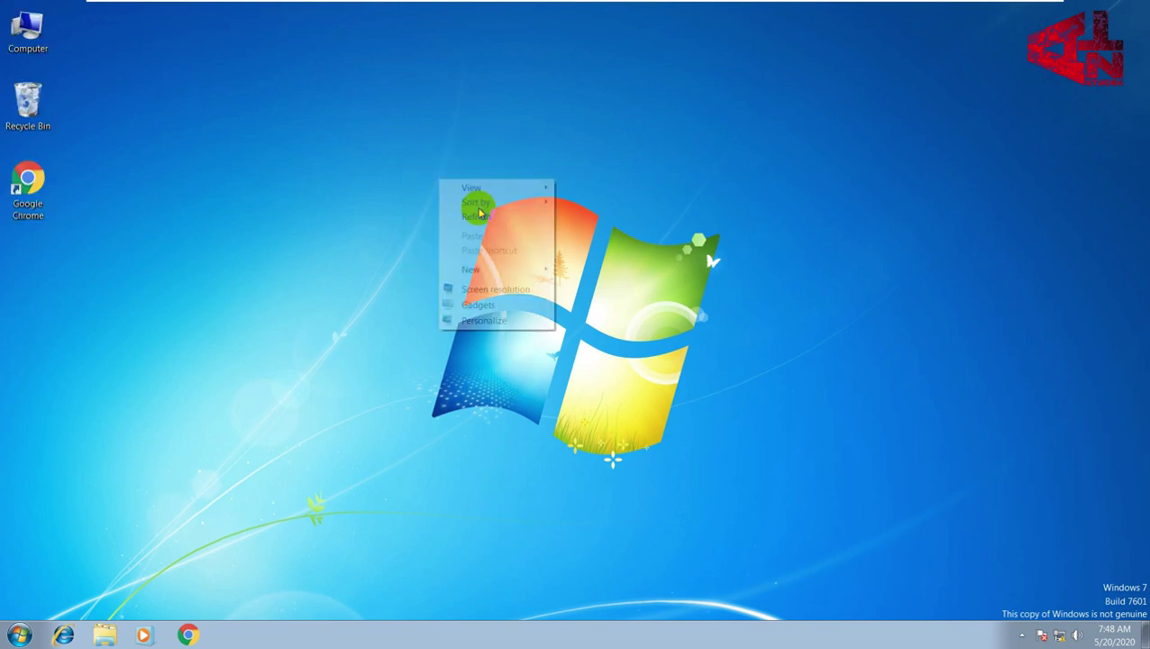
pyautogui.click(487, 219)
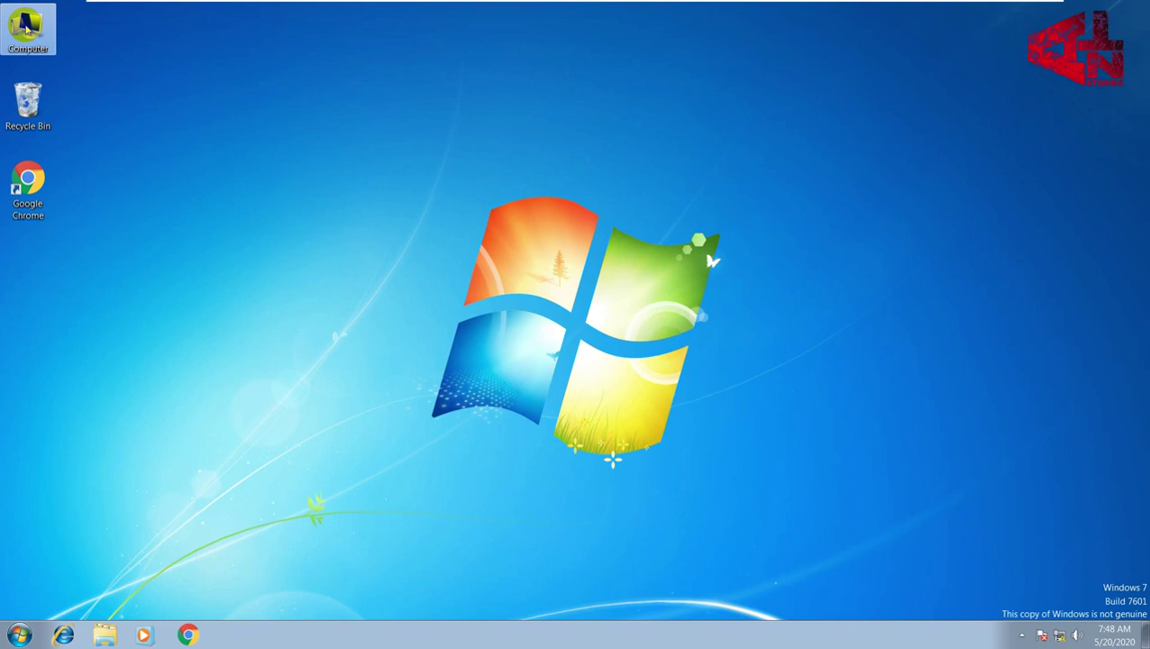
# Step: In the guest, open the VM folder on the Shared Folders (Z:) network drive to check its contents
pyautogui.doubleClick(27, 29)
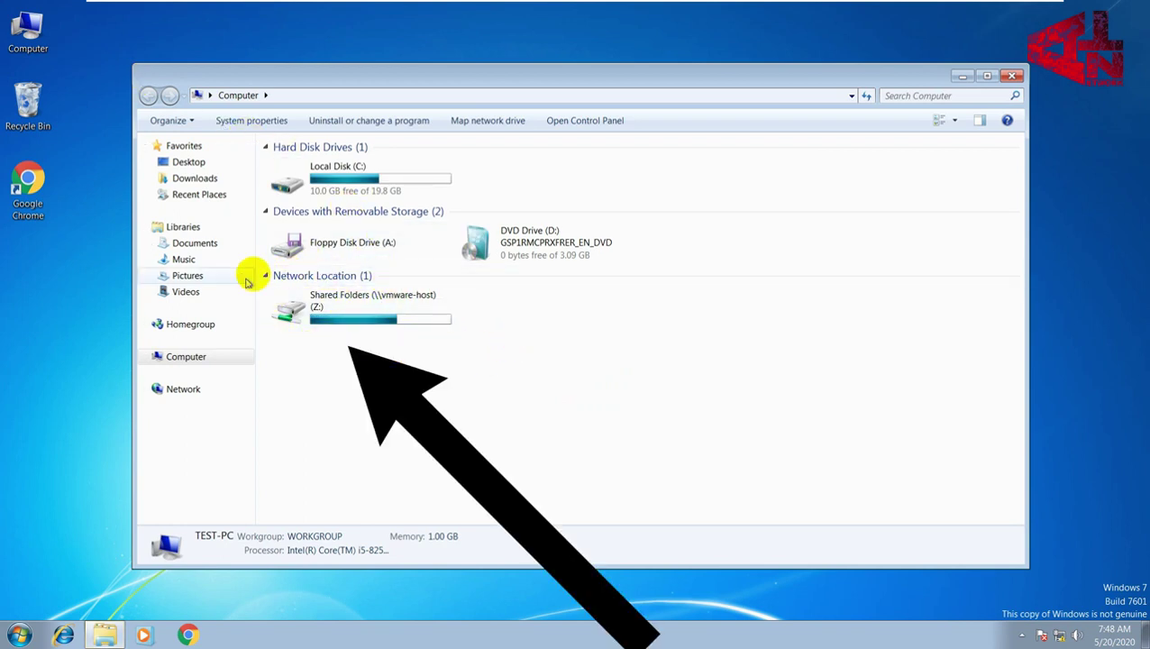
pyautogui.doubleClick(378, 318)
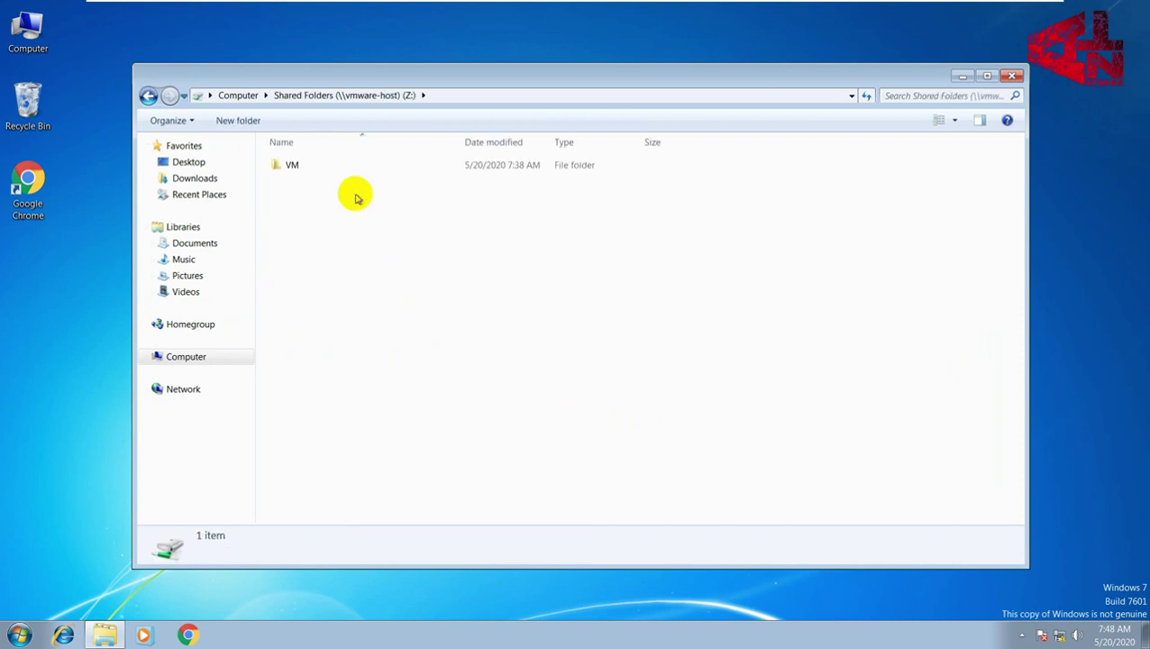
pyautogui.doubleClick(311, 165)
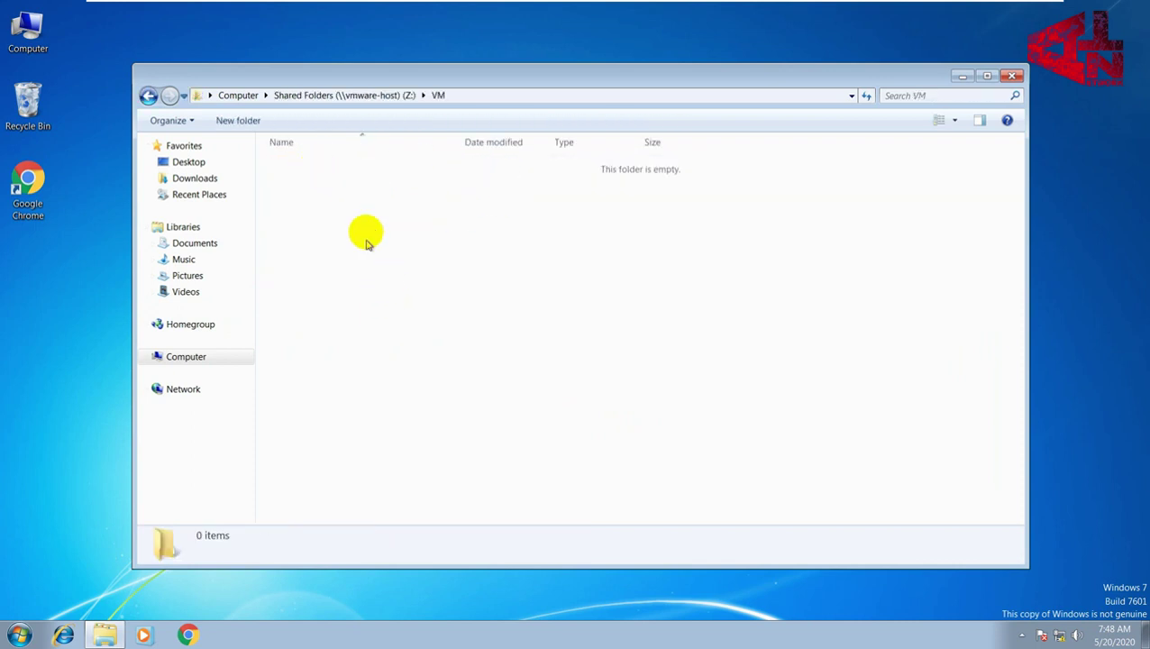
# Step: Minimize the virtual machine and move the idman636.exe installer and the hack_hacking image from the host desktop into the VM folder
pyautogui.moveTo(869, 7)
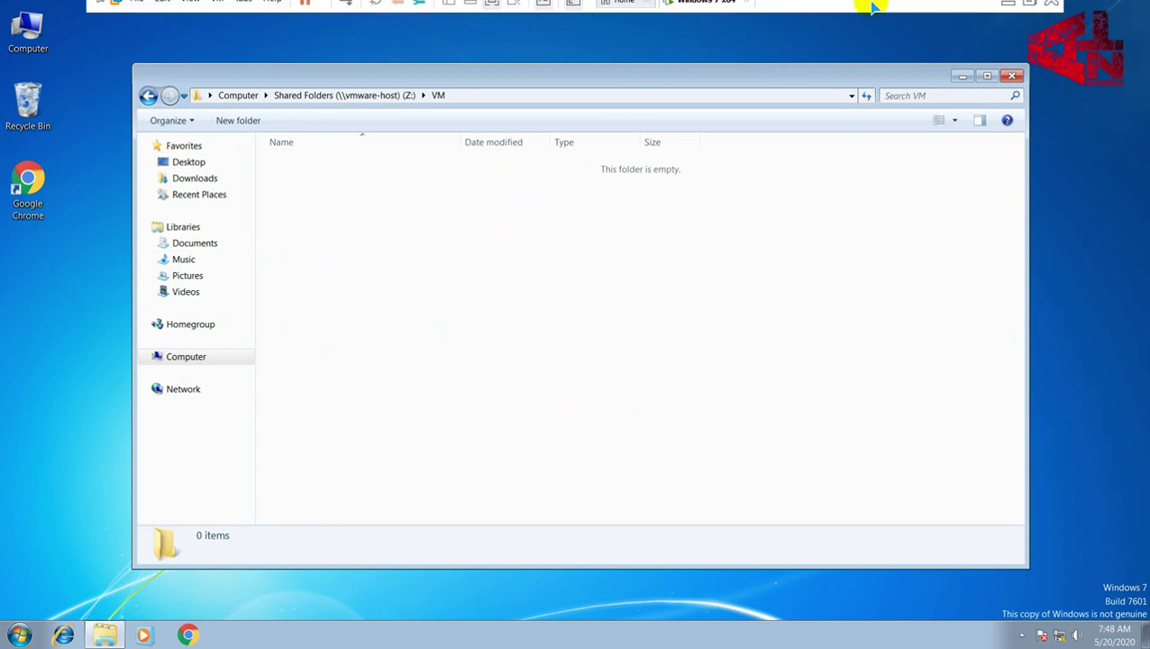
pyautogui.click(1007, 12)
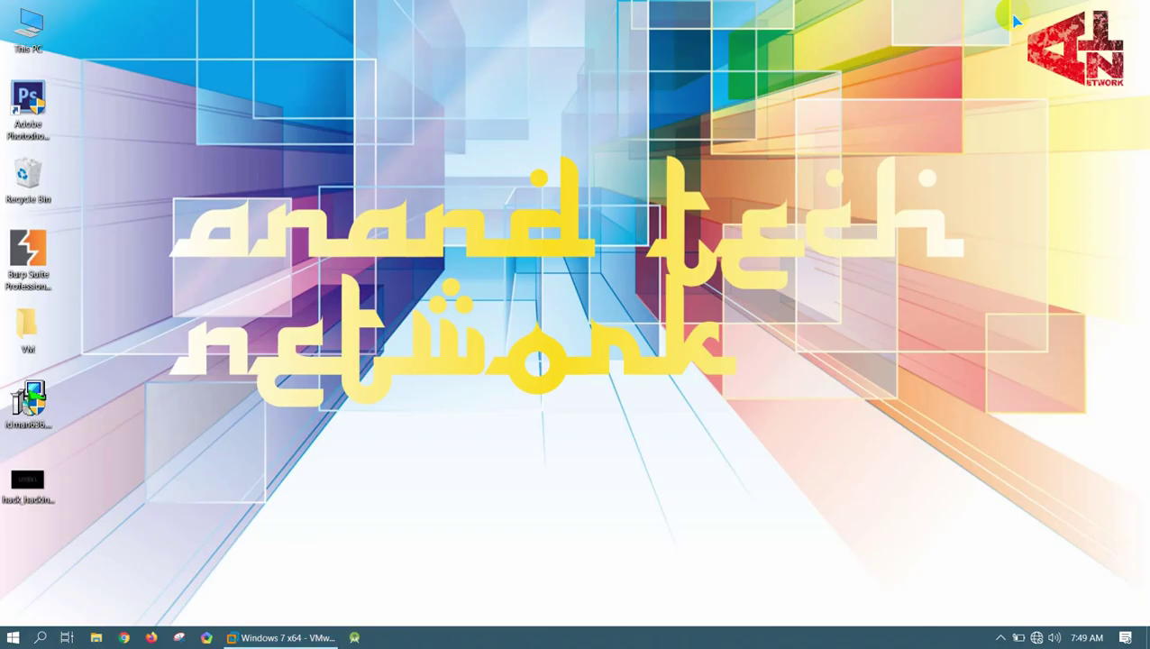
pyautogui.click(24, 419)
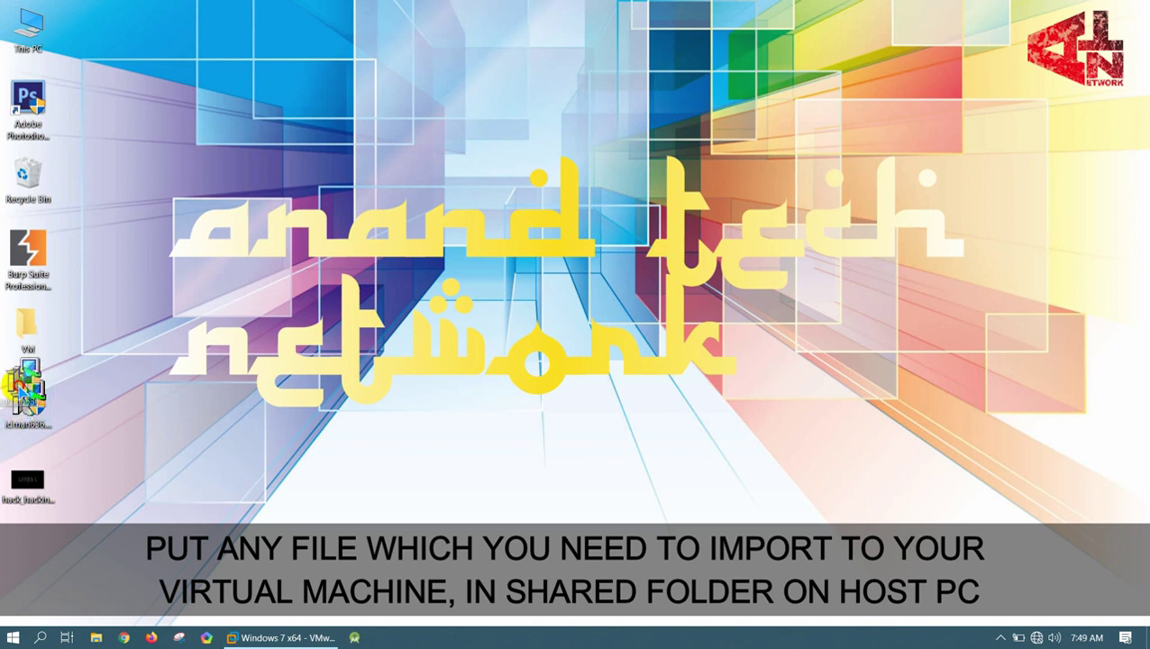
pyautogui.moveTo(27, 401); pyautogui.dragTo(36, 341)
pyautogui.moveTo(36, 399); pyautogui.dragTo(38, 324)
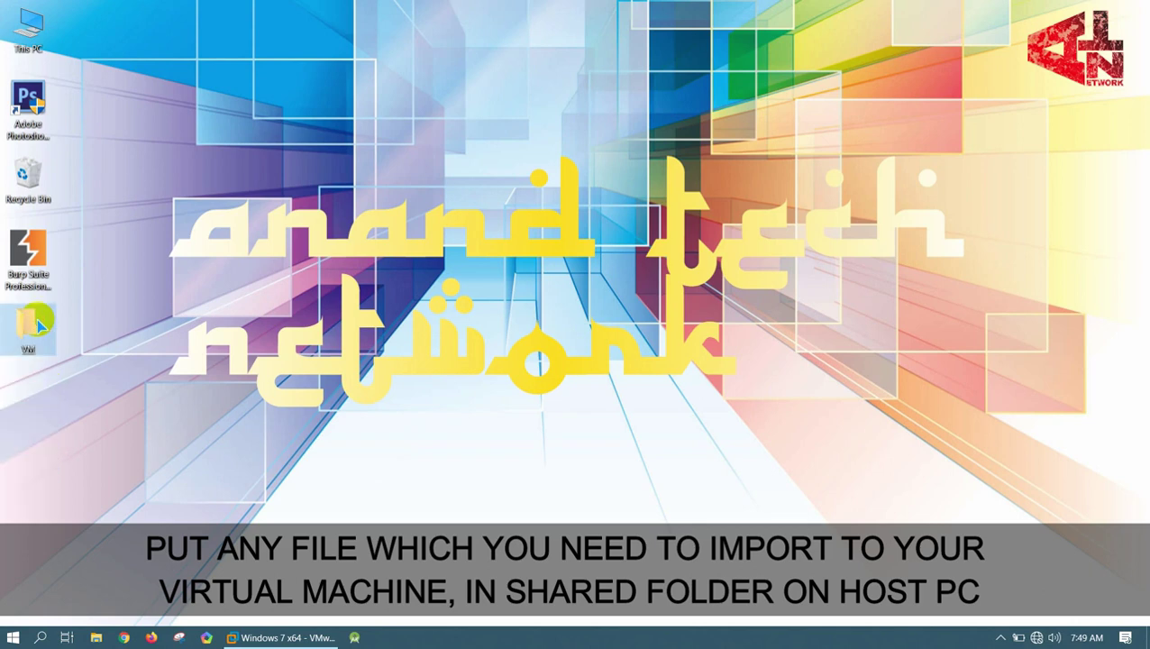
# Step: Open the VM folder on the host desktop to check the moved files, and close it
pyautogui.doubleClick(32, 323)
pyautogui.rightClick(288, 213)
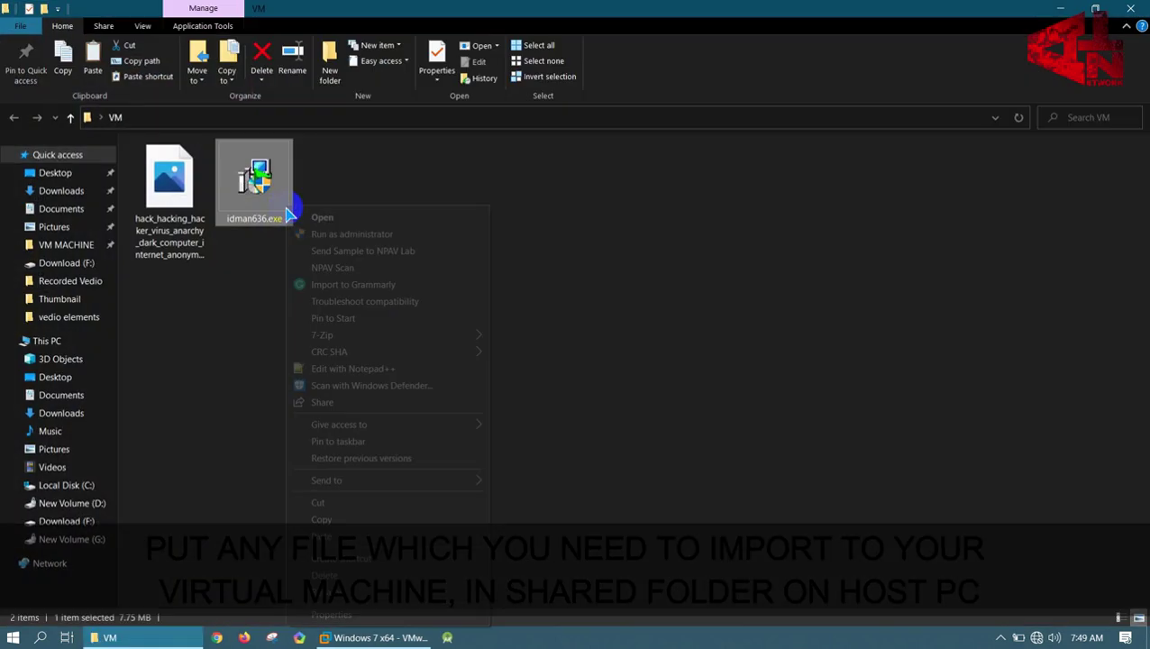
pyautogui.click(606, 256)
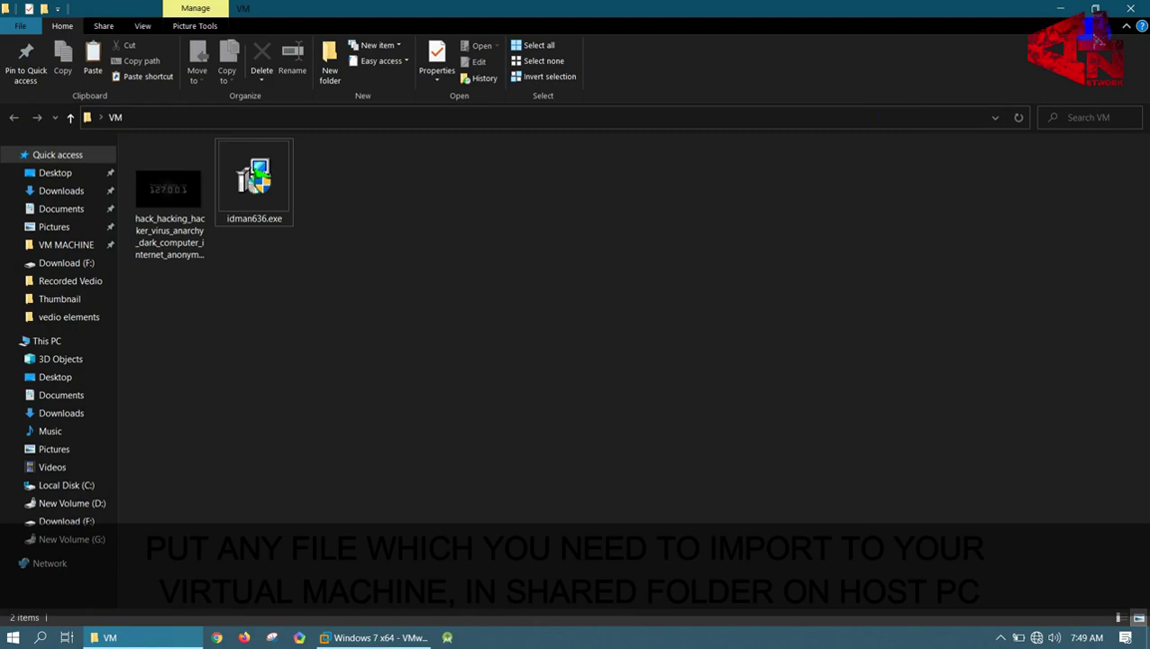
pyautogui.click(1131, 8)
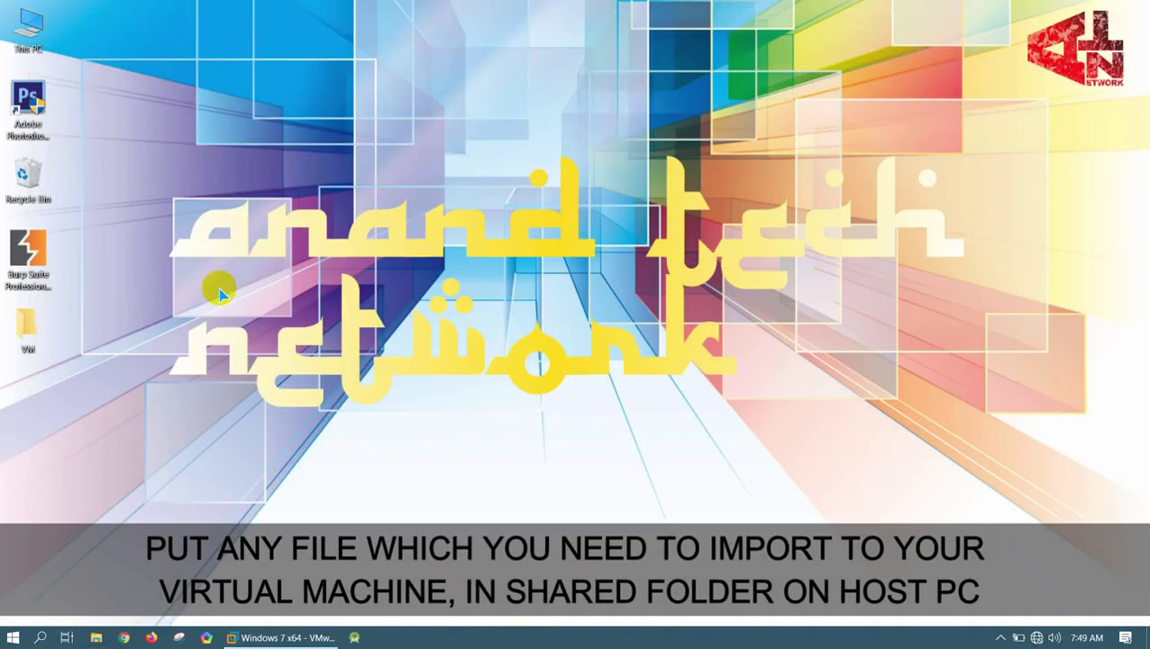
pyautogui.doubleClick(23, 329)
pyautogui.click(150, 207)
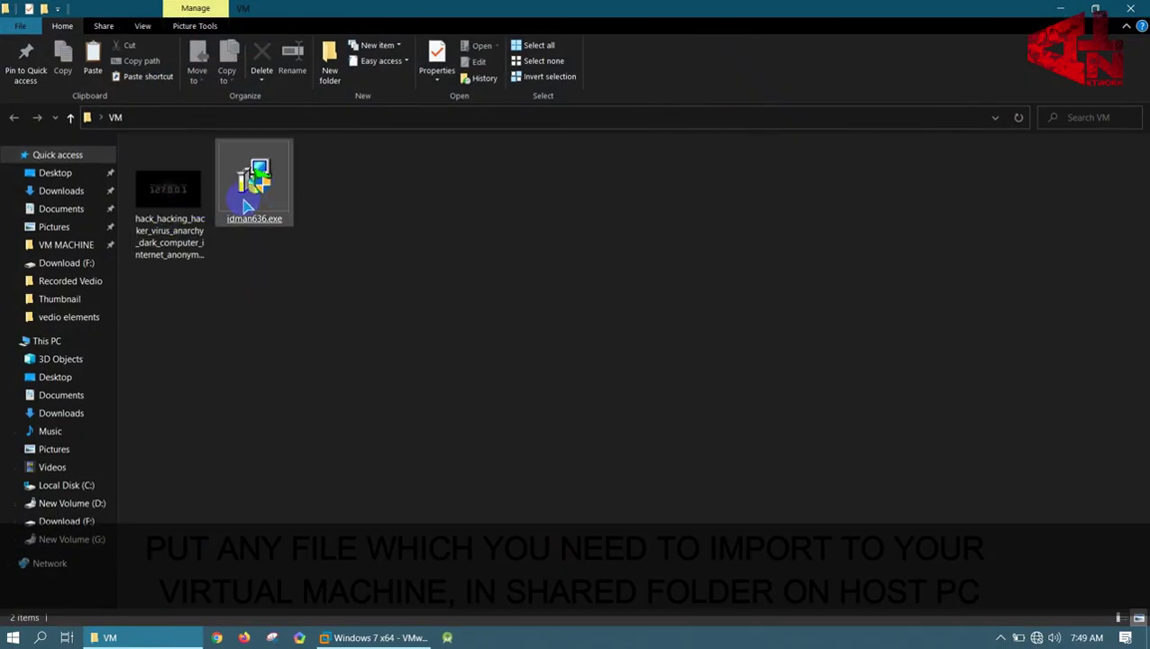
pyautogui.click(1132, 10)
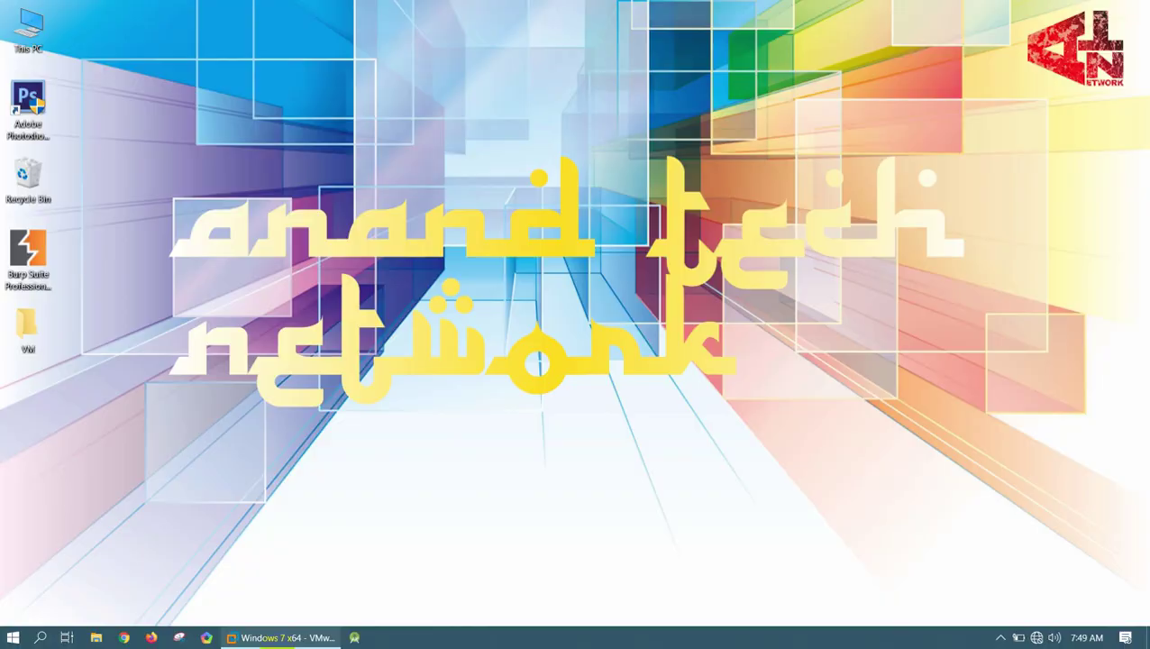
# Step: Return to the Windows 7 virtual machine, refresh the Computer view, and reopen the VM folder on the Shared Folders (Z:) drive
pyautogui.click(280, 638)
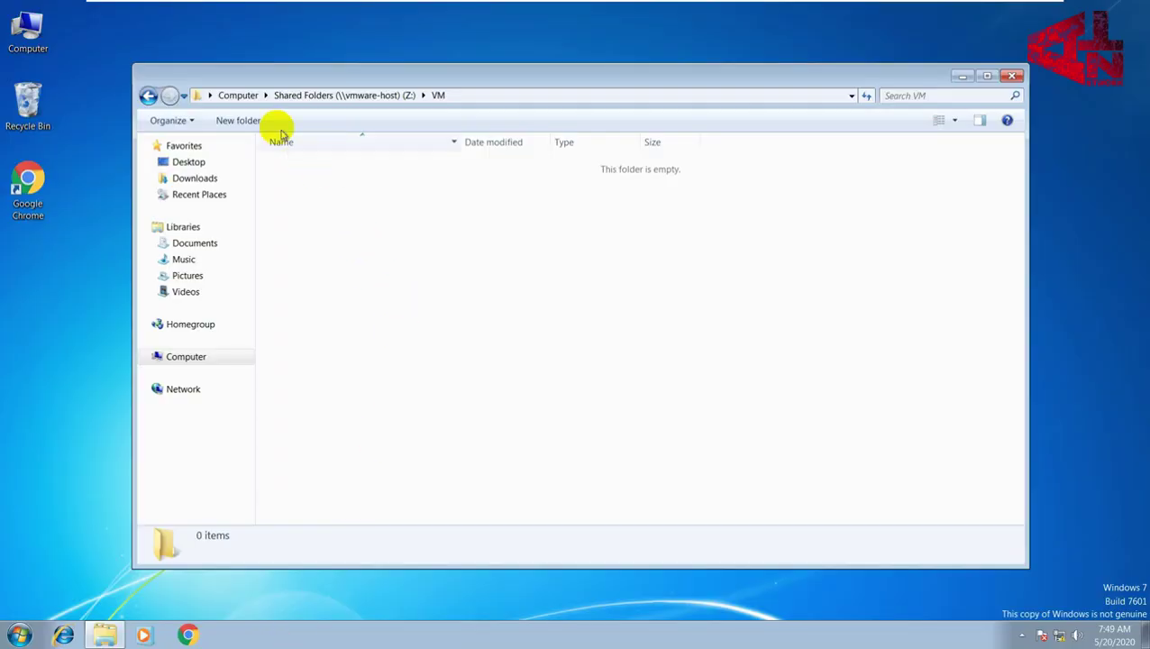
pyautogui.click(235, 94)
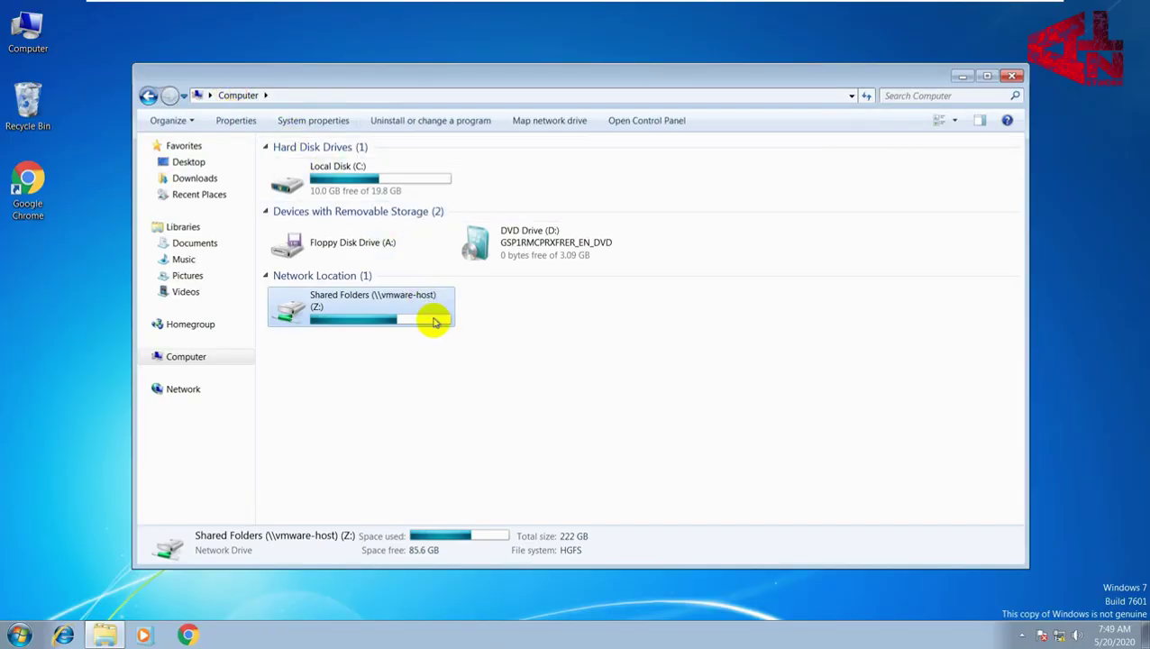
pyautogui.rightClick(547, 325)
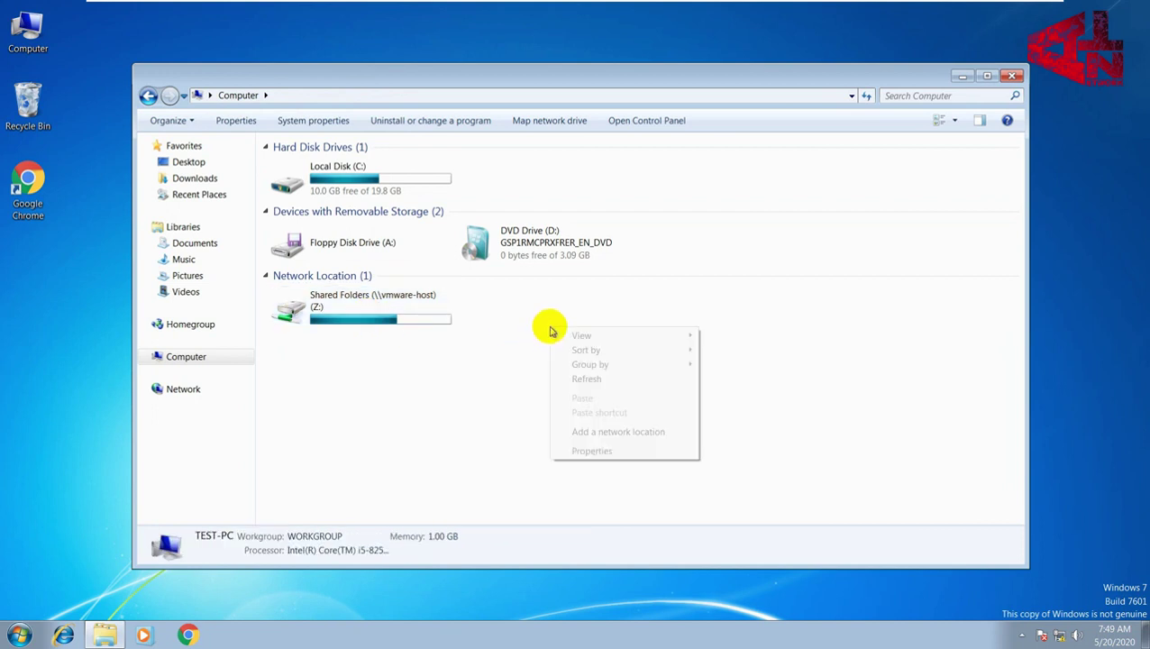
pyautogui.click(582, 380)
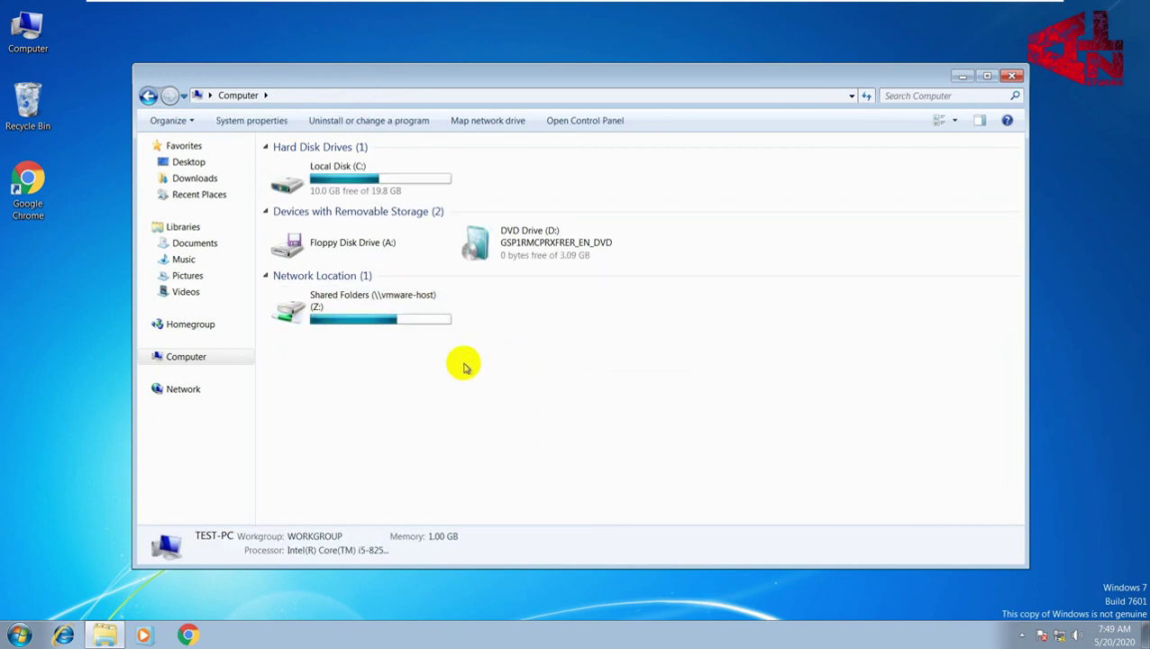
pyautogui.doubleClick(391, 313)
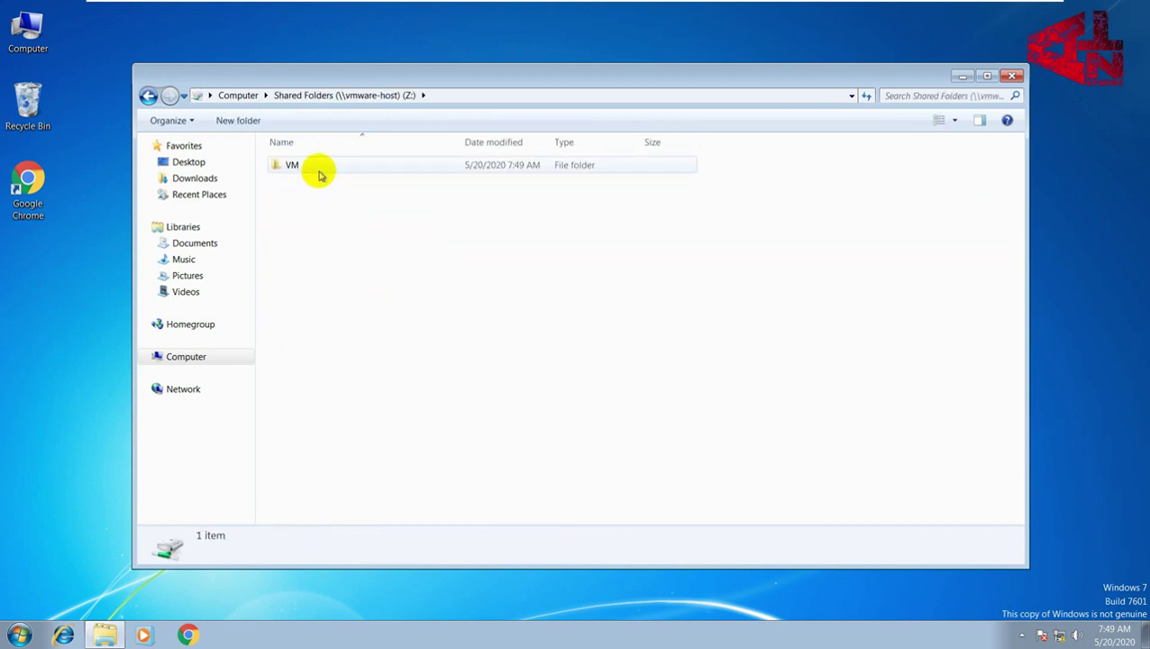
pyautogui.doubleClick(320, 172)
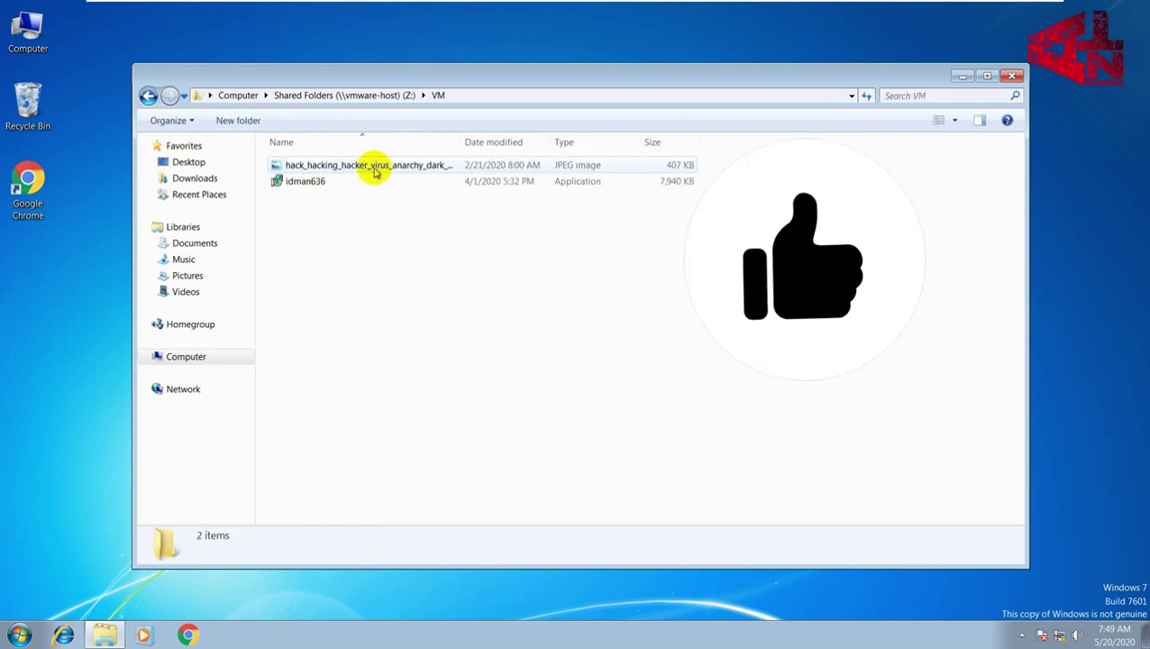
# Step: Copy the idman636 installer from the shared VM folder to the guest desktop
pyautogui.rightClick(330, 189)
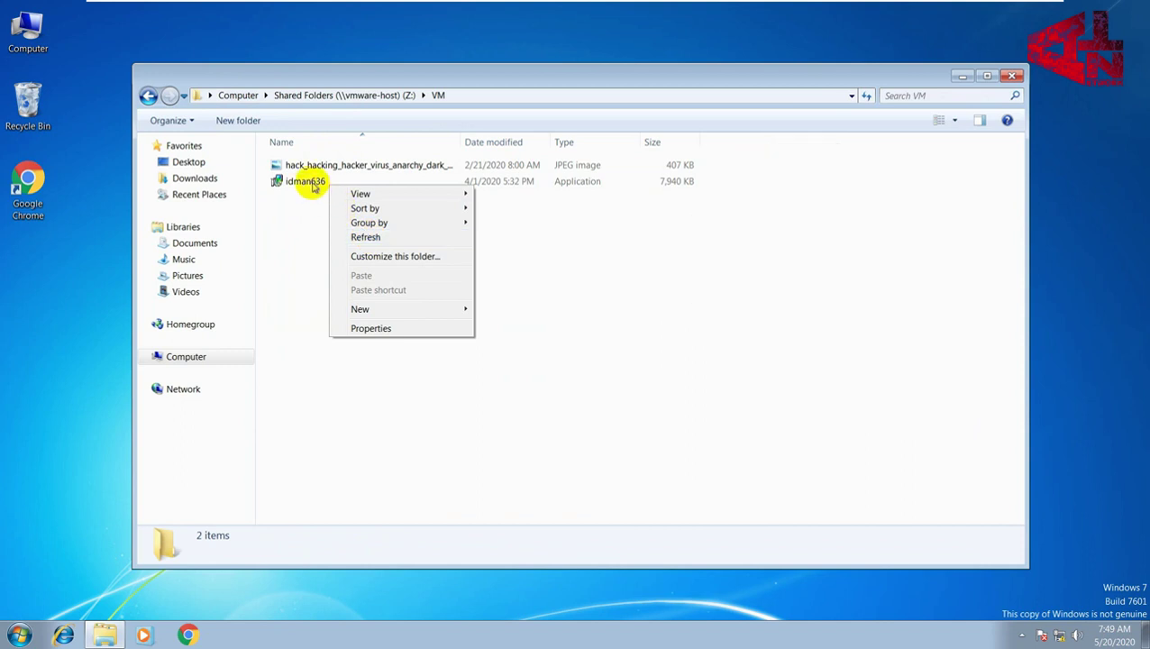
pyautogui.rightClick(310, 181)
pyautogui.click(347, 289)
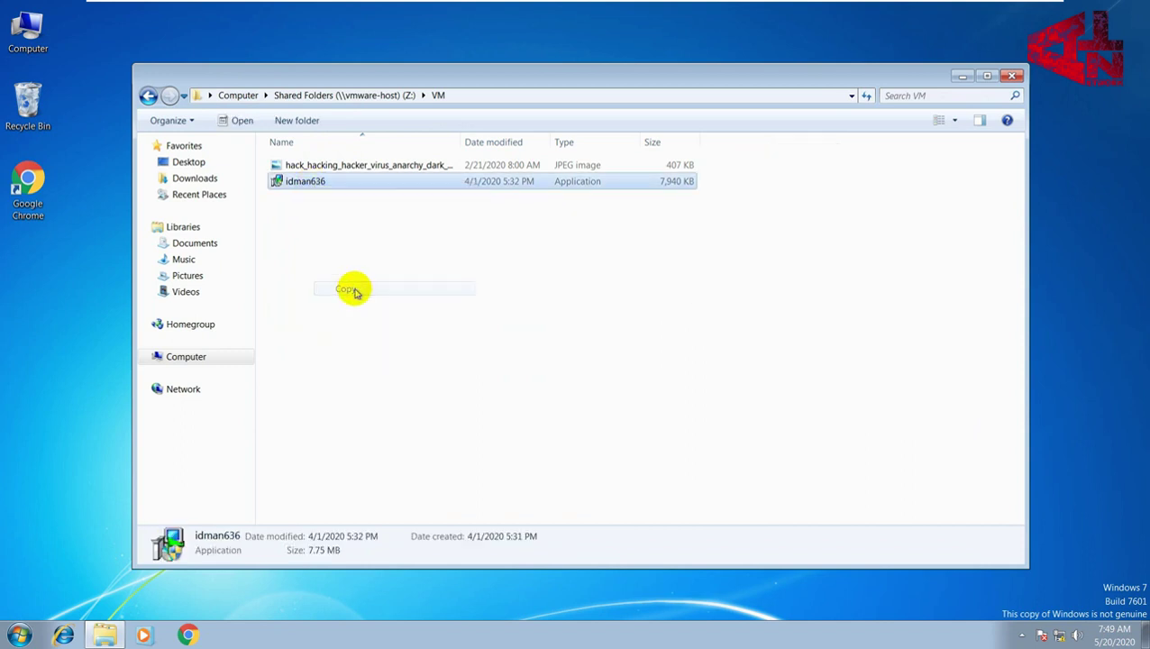
pyautogui.rightClick(54, 291)
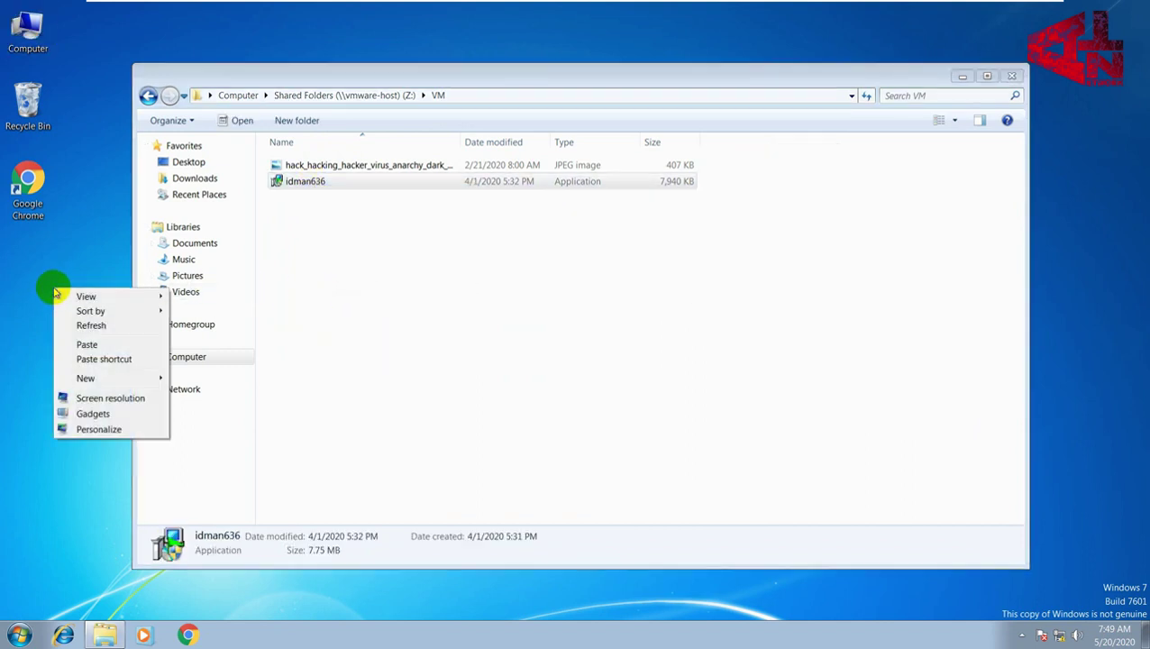
pyautogui.click(86, 345)
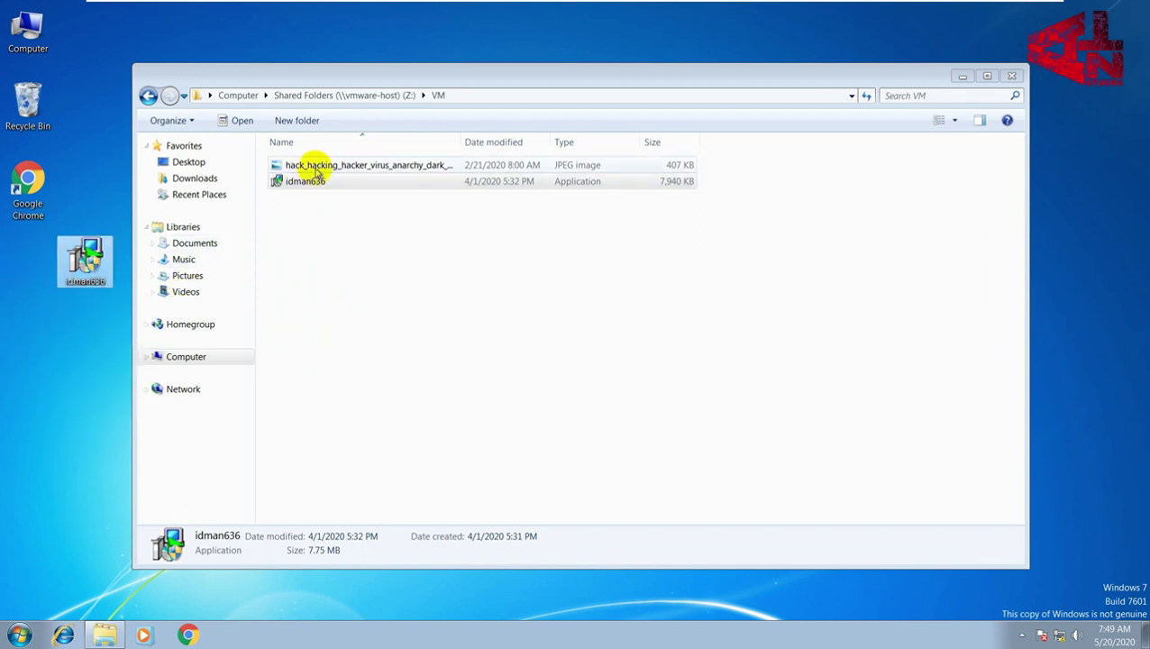
# Step: Copy the hack_hacking JPEG image from the shared VM folder to the guest desktop, and close the folder window
pyautogui.rightClick(314, 166)
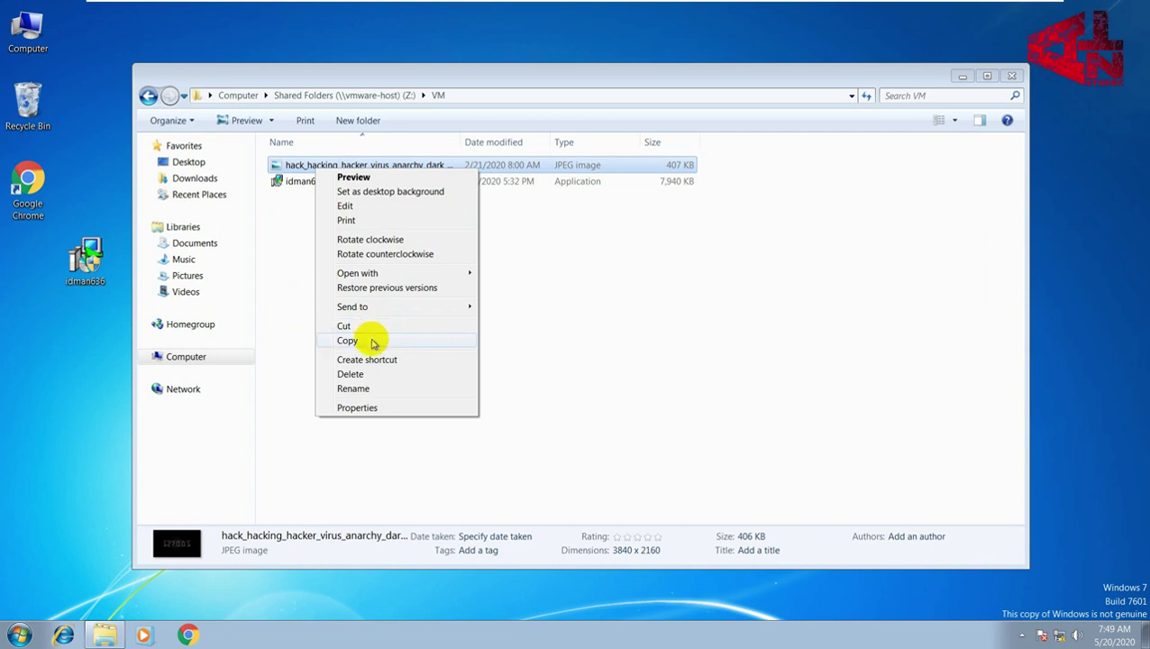
pyautogui.click(374, 342)
pyautogui.rightClick(39, 323)
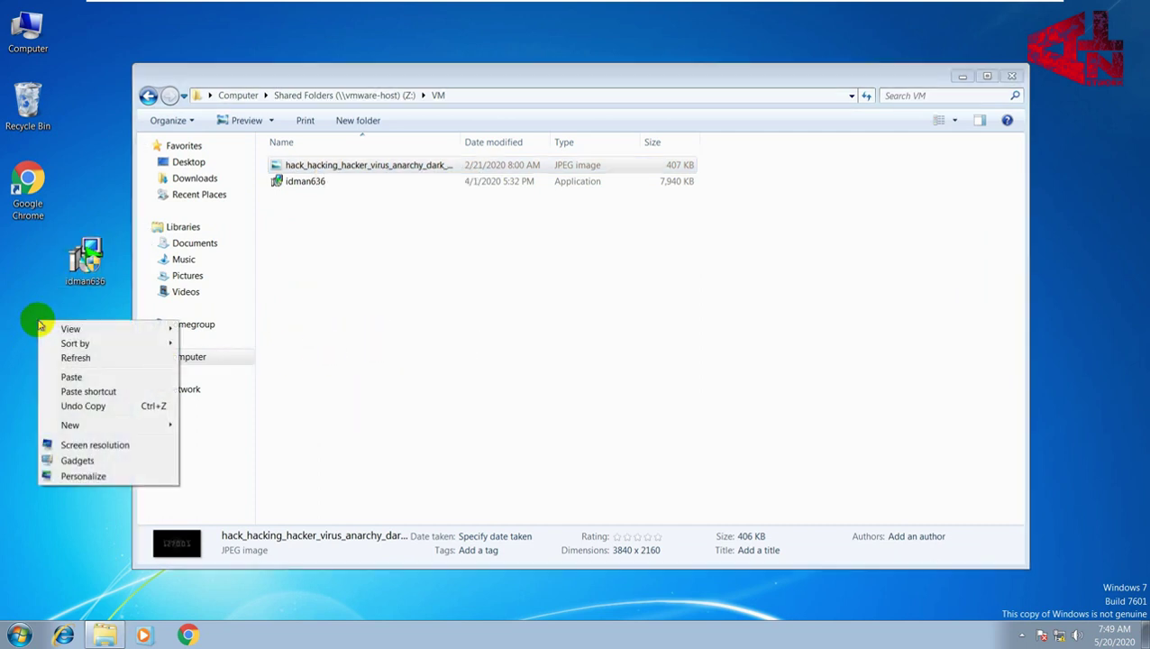
pyautogui.click(70, 377)
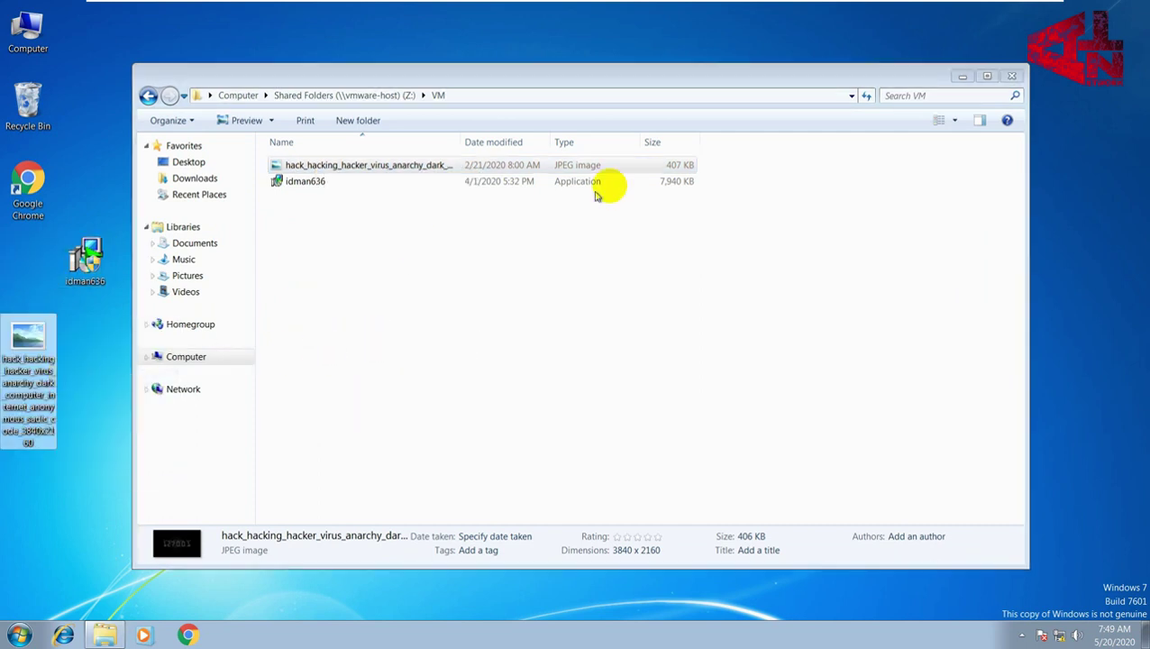
pyautogui.click(1011, 77)
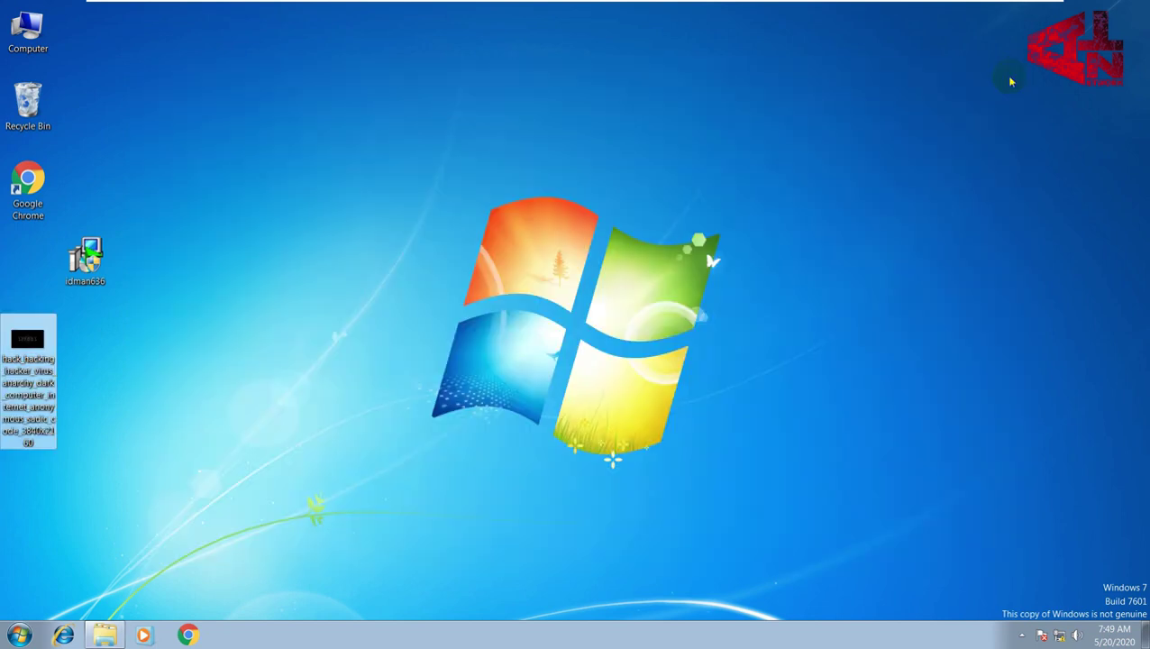